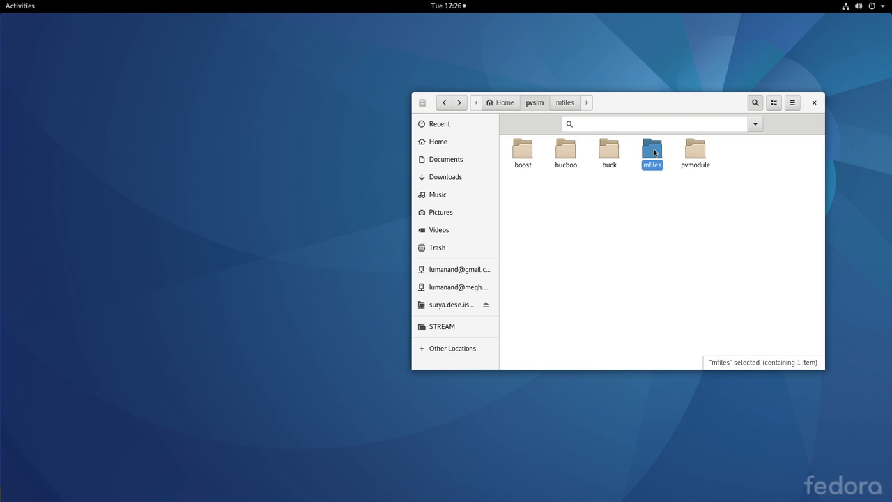
- Open boost.sch from the boost folder in gschem and dismiss the Status log
click(584, 169)
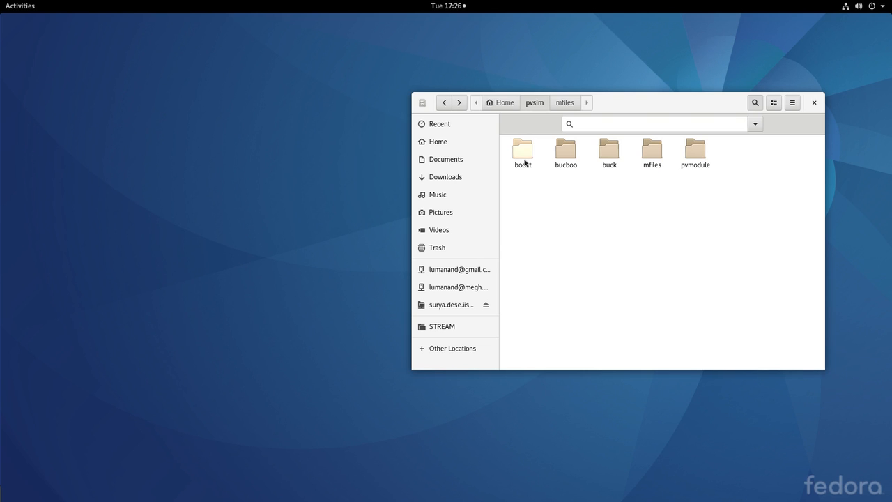
double_click(524, 155)
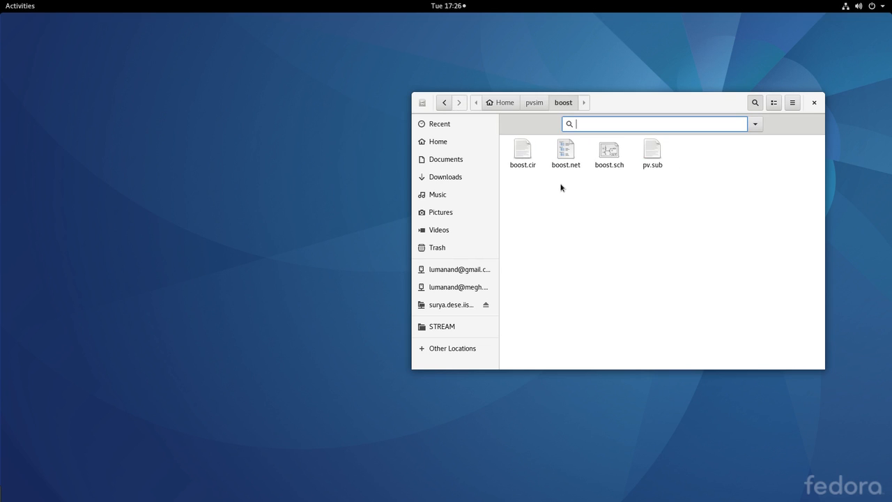
double_click(608, 152)
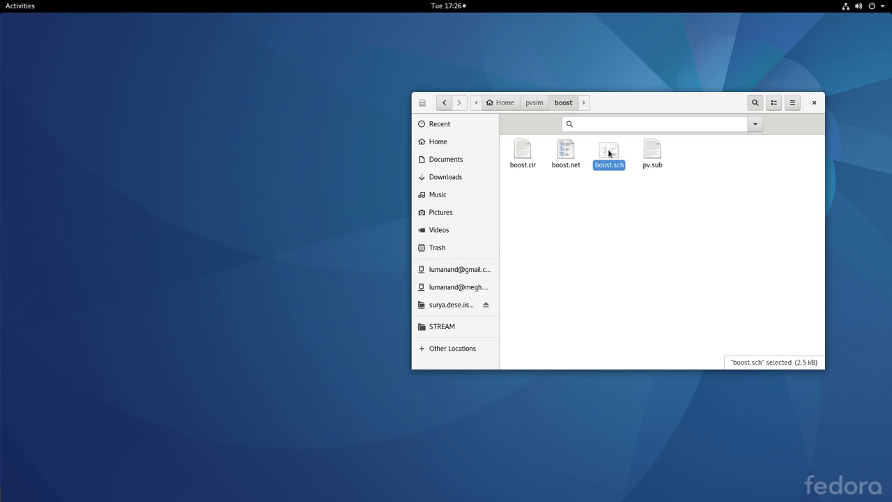
click(296, 158)
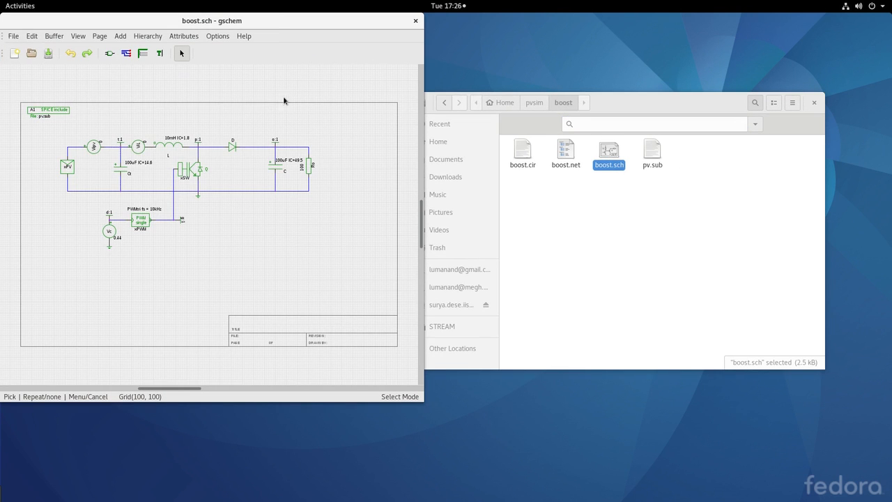
- Maximize the gschem window and zoom in on the boost converter circuit
double_click(276, 19)
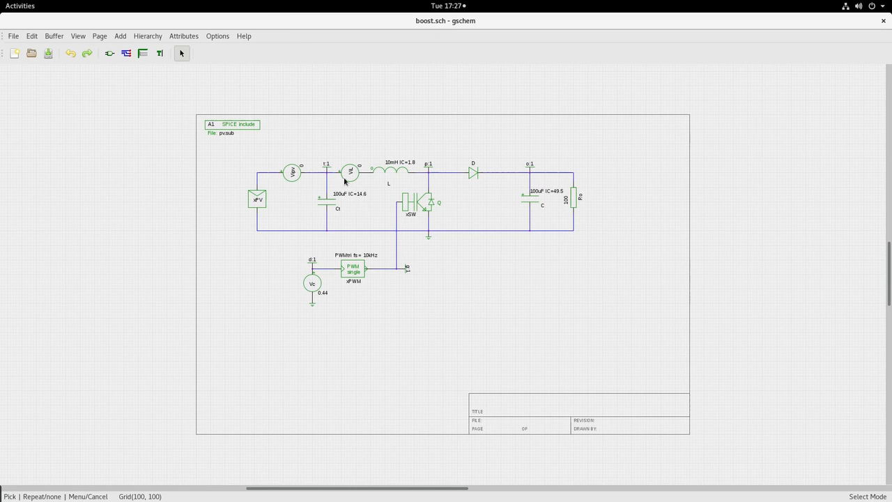
scroll(425, 273, down, 1)
scroll(426, 278, up, 3)
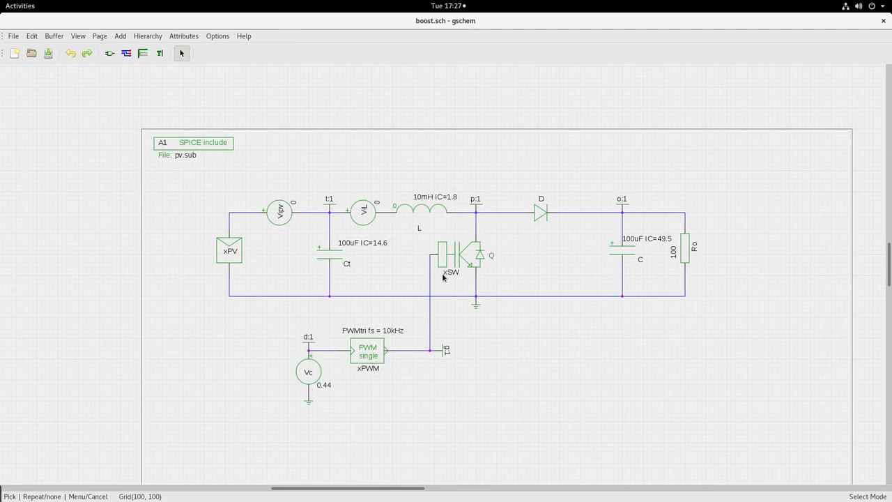
scroll(442, 277, up, 1)
scroll(443, 277, up, 1)
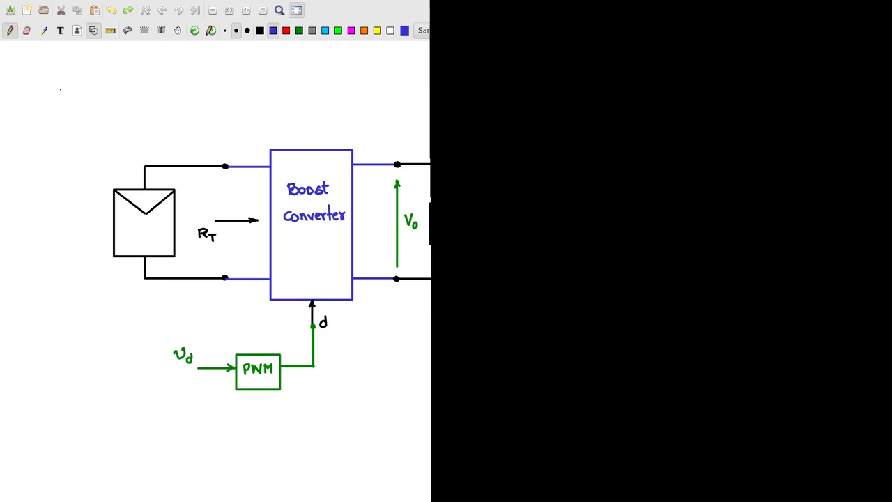
- Draw a time axis t with a triangle carrier, marking its +1, 0 and −1 levels
key(ctrl+shift+a)
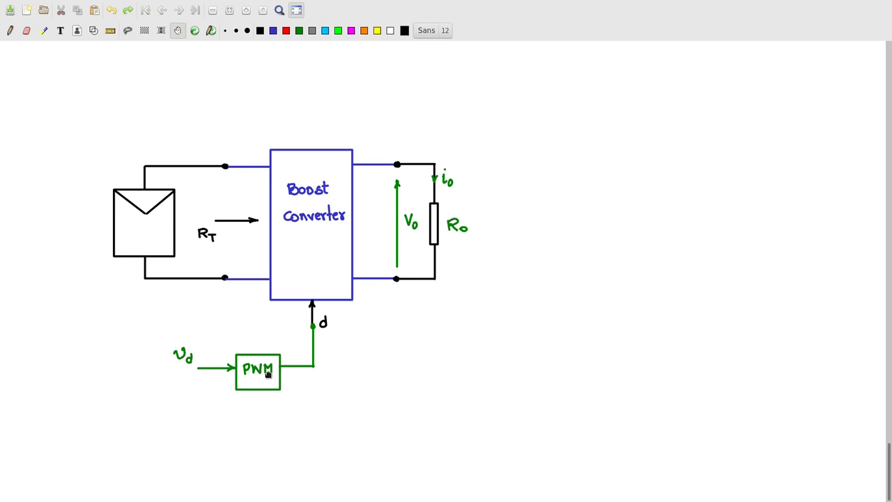
mouse_move(465, 351)
mouse_down()
mouse_move(787, 351)
mouse_move(779, 354)
mouse_up()
mouse_move(787, 356)
mouse_down()
mouse_move(790, 363)
mouse_move(792, 357)
mouse_up()
drag(526, 296, 490, 410)
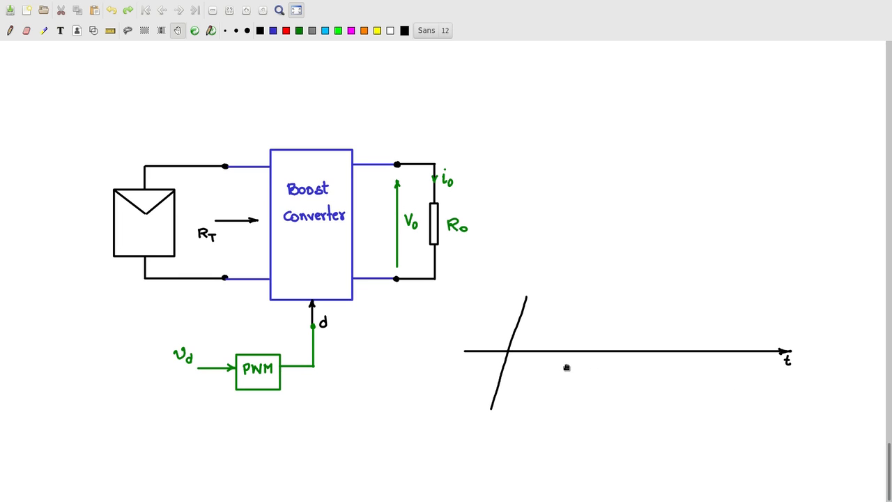
mouse_move(527, 295)
mouse_down()
mouse_move(563, 411)
mouse_move(595, 295)
mouse_move(631, 410)
mouse_move(668, 296)
mouse_move(711, 407)
mouse_up()
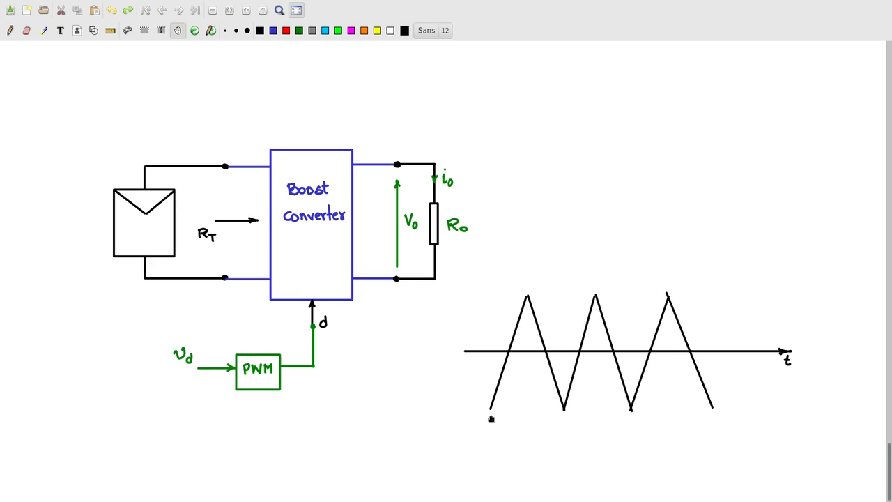
drag(459, 405, 461, 411)
drag(453, 349, 454, 348)
drag(445, 297, 463, 299)
- Write the duty-ratio conditions d = 0 at vd = −1 and the vd = 0 line
drag(569, 154, 571, 163)
drag(574, 150, 576, 163)
mouse_move(571, 156)
mouse_down()
mouse_move(605, 151)
mouse_move(645, 165)
mouse_move(687, 147)
mouse_move(708, 148)
mouse_up()
click(696, 157)
drag(570, 181, 573, 189)
drag(577, 177, 579, 190)
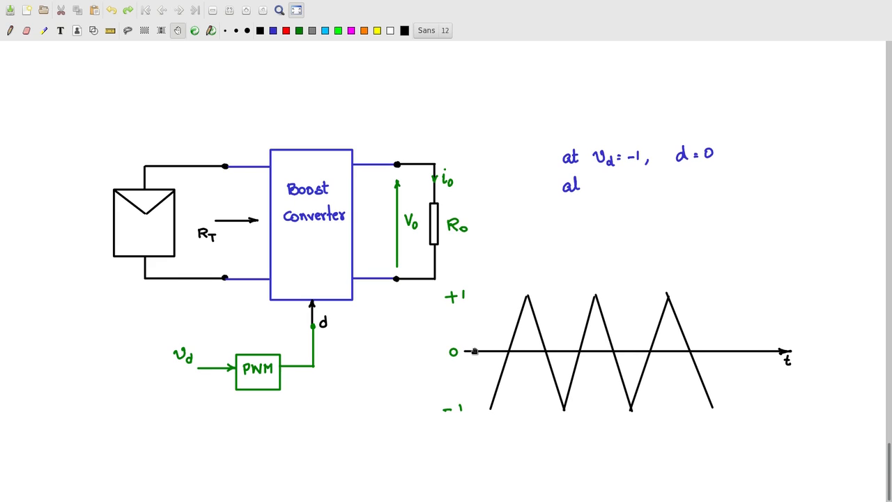
drag(574, 182, 583, 182)
drag(593, 180, 632, 180)
drag(643, 184, 689, 190)
mouse_move(692, 181)
mouse_down()
mouse_move(717, 188)
mouse_move(728, 179)
mouse_up()
- Complete d = 0.5, then restore the vd = +1, d = 1 line and d = (vd+1)/2 formula
drag(570, 206, 571, 215)
drag(575, 200, 577, 215)
mouse_move(572, 207)
mouse_down()
mouse_move(608, 202)
mouse_move(616, 218)
mouse_up()
key(ctrl+y)
key(ctrl+y)
key(ctrl+y)
key(ctrl+y)
key(ctrl+y)
key(ctrl+y)
key(ctrl+y)
key(ctrl+y)
key(ctrl+y)
key(ctrl+y)
key(ctrl+y)
key(ctrl+y)
key(ctrl+y)
key(ctrl+y)
key(ctrl+y)
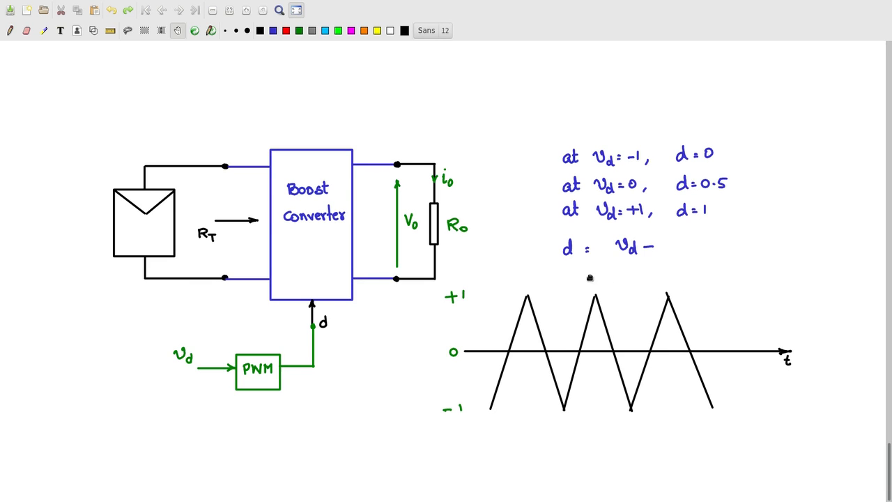
key(ctrl+y)
key(ctrl+y)
key(ctrl+y)
key(ctrl+y)
key(ctrl+y)
key(ctrl+y)
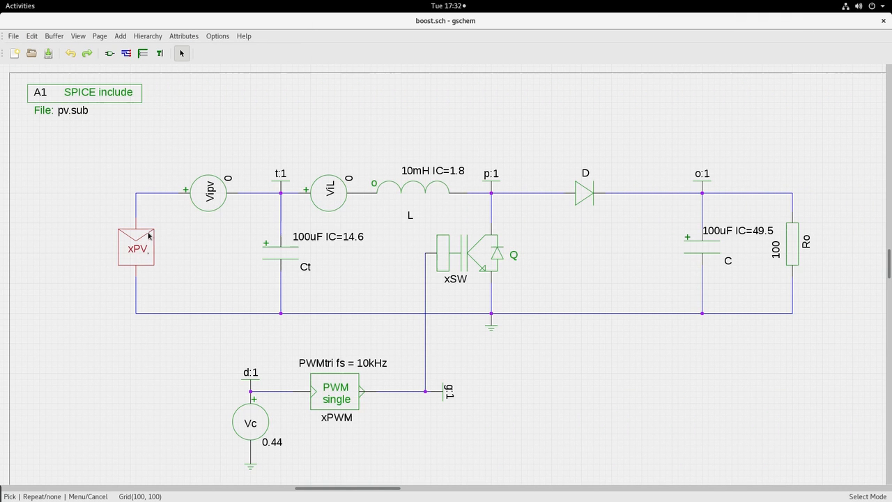
- Check xPV's attributes (PVSOURCE, Isc=2, Vscale=20), then return to the boost folder window
double_click(147, 236)
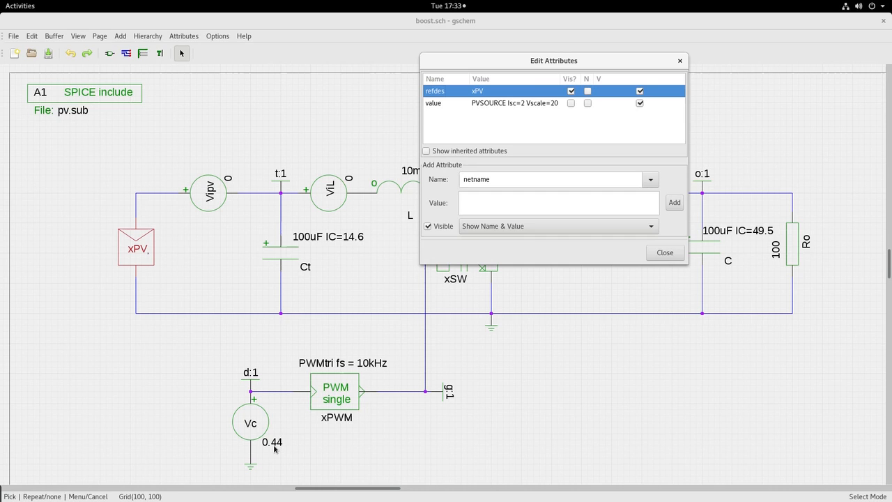
click(664, 254)
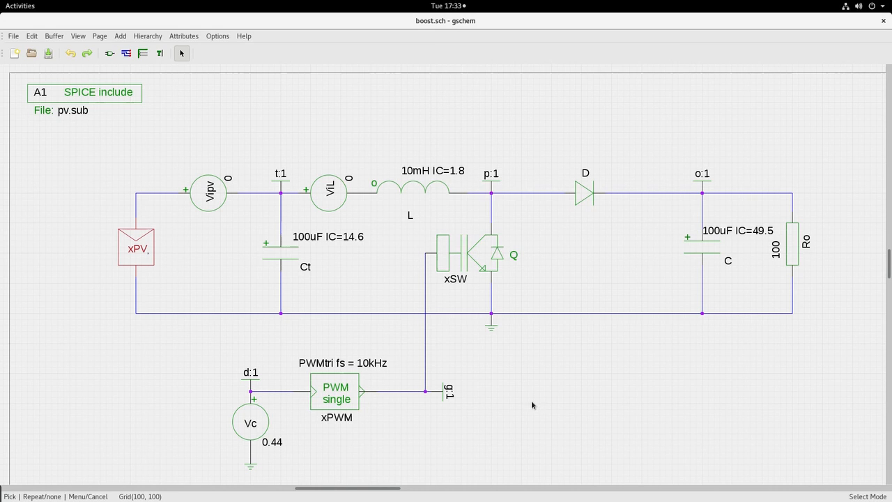
key(alt+Tab)
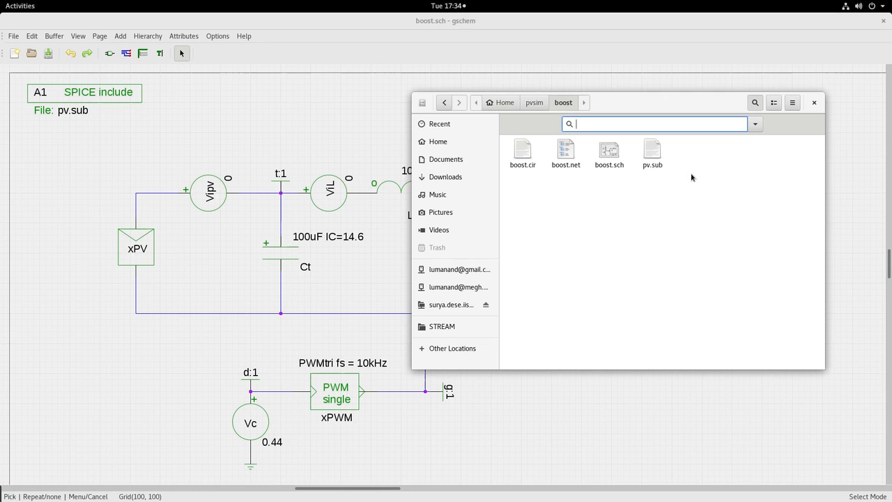
- Open pv.sub in gedit, centre the window, and highlight the power_sw subcircuit
click(651, 153)
double_click(652, 151)
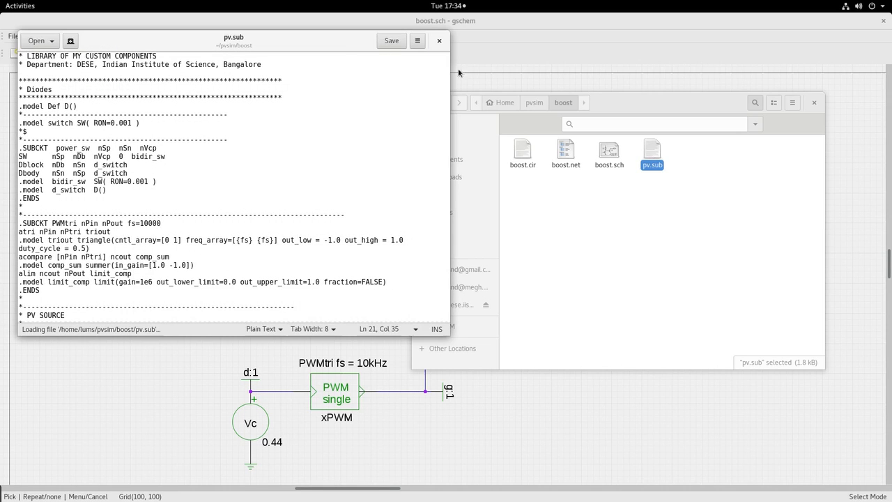
drag(316, 37, 719, 124)
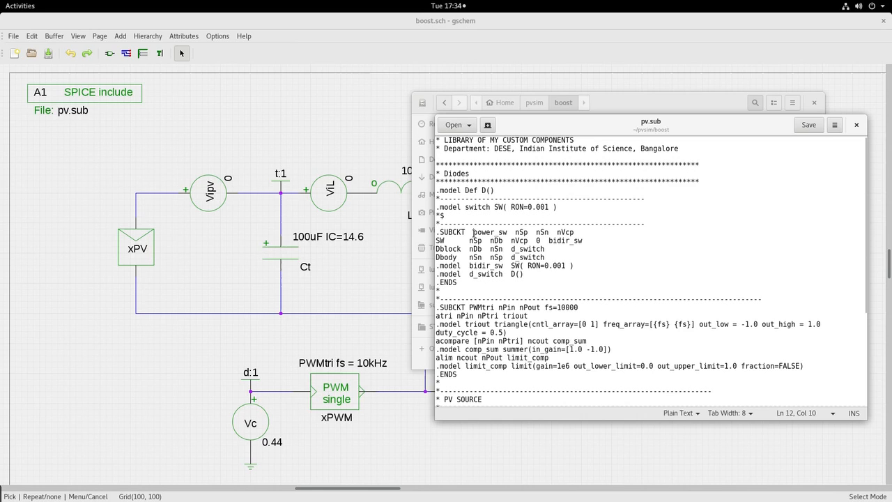
drag(473, 232, 508, 231)
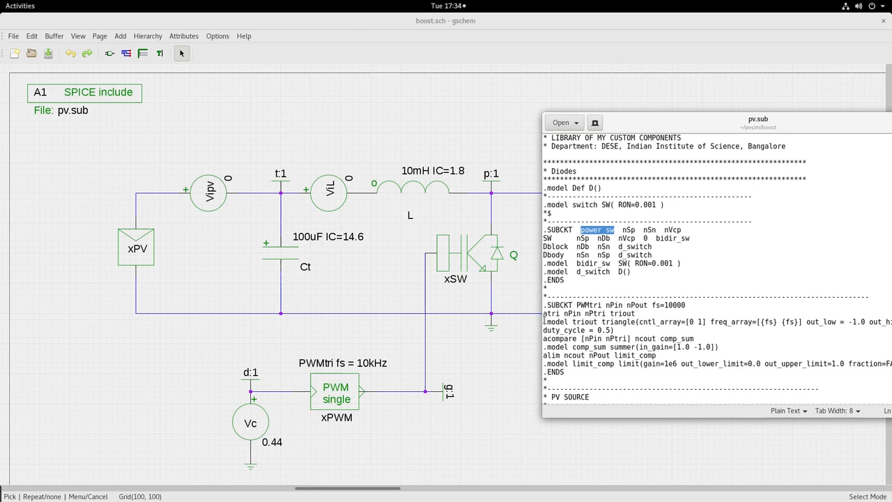
click(577, 305)
- Highlight the PWMtri subcircuit, its fs=10000 parameter, and the PVSOURCE subcircuit
drag(576, 305, 604, 305)
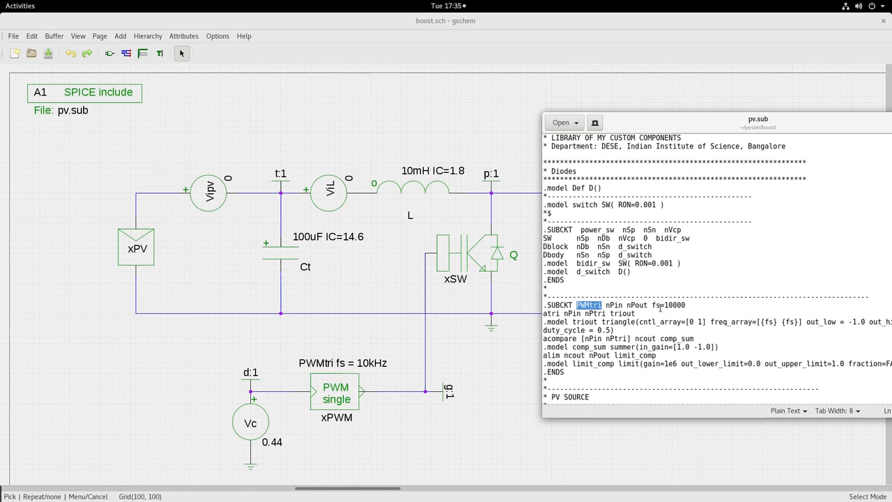
drag(651, 305, 684, 303)
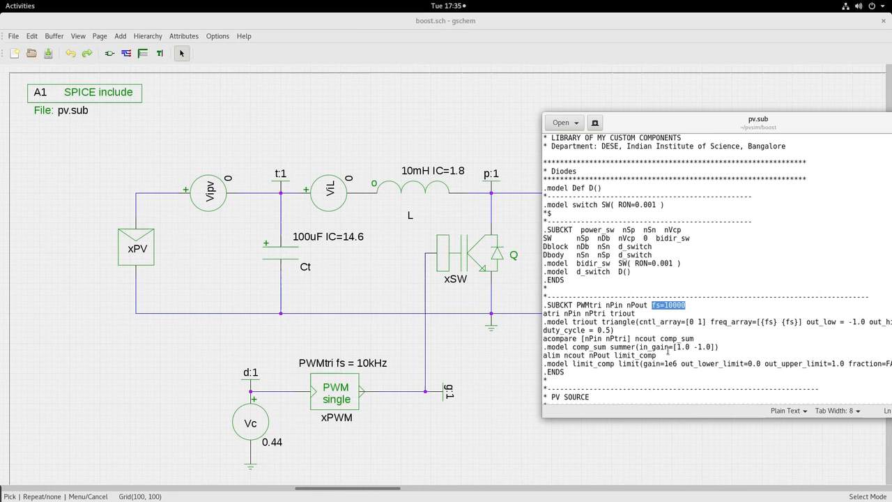
scroll(644, 312, down, 3)
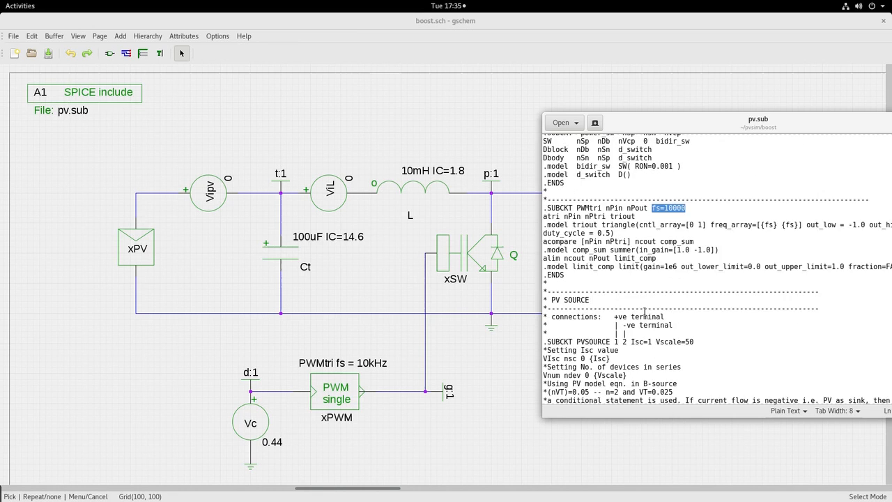
scroll(643, 311, down, 1)
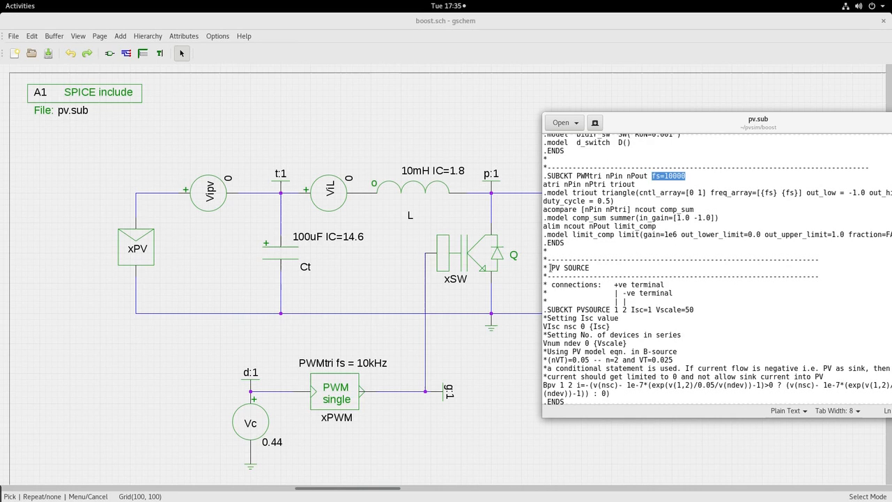
click(579, 308)
drag(582, 307, 608, 307)
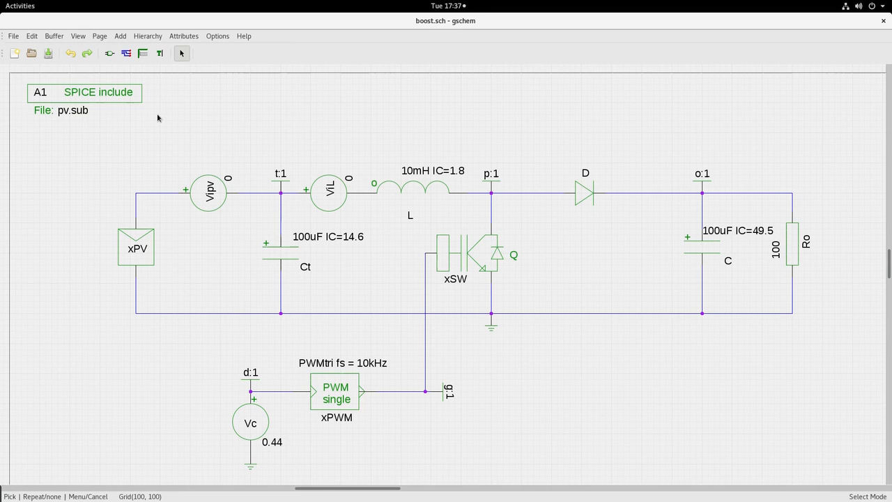
- In a new terminal, go to pvsim/boost and netlist boost.sch into boost.net with gnetlist
key(ctrl+alt+t)
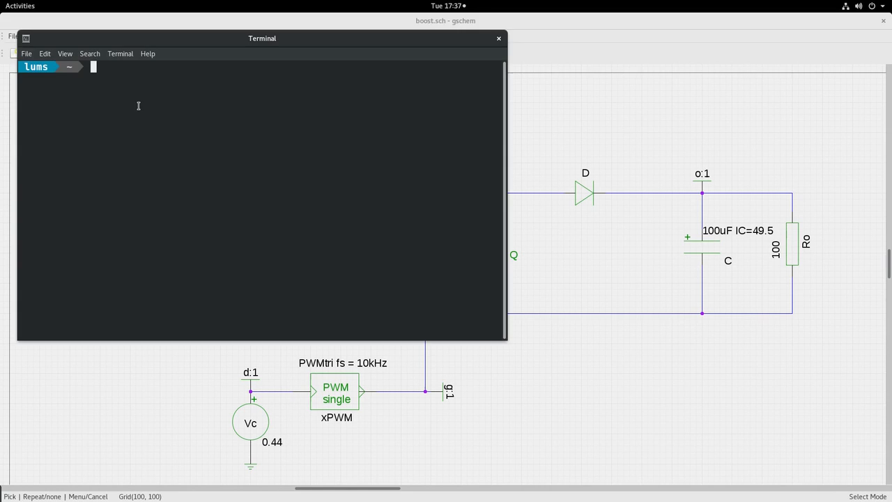
text(cd pvsim/boos)
key(Tab)
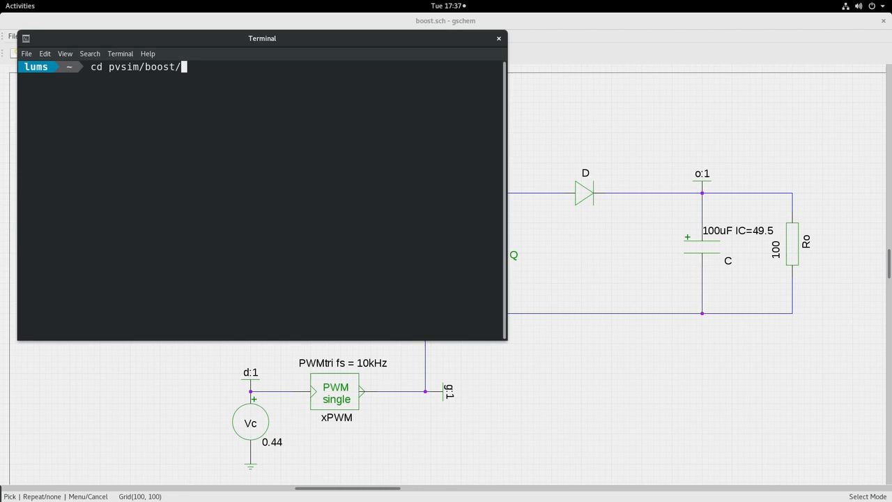
key(Return)
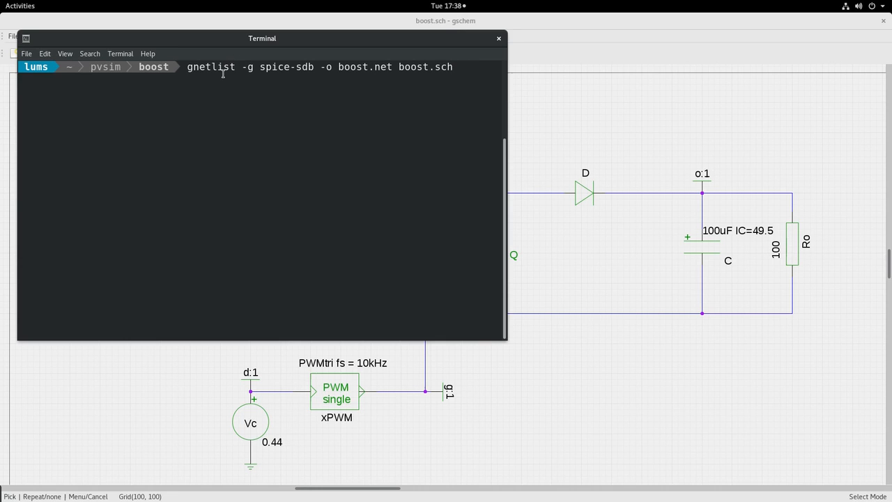
key(Return)
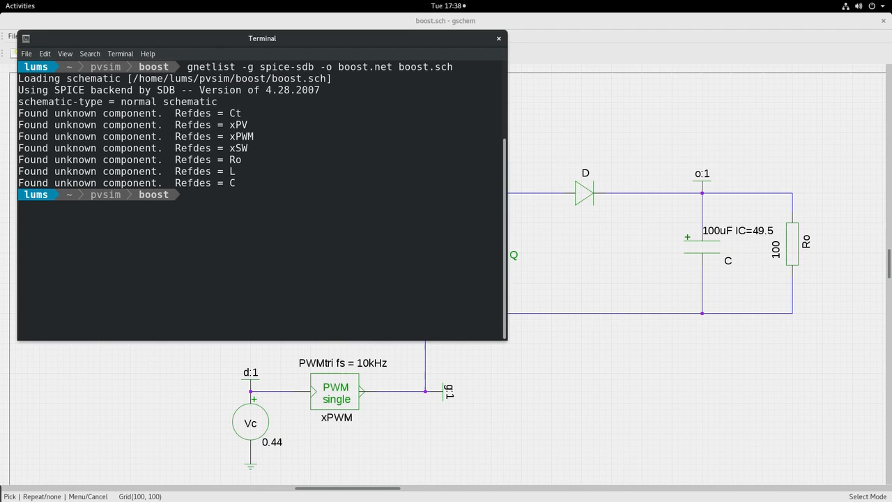
- Run ngspice on boost.cir to simulate the boost converter
text(ngspice.cir)
key(BackSpace)
key(BackSpace)
key(BackSpace)
key(BackSpace)
text(boost.cir)
key(Return)
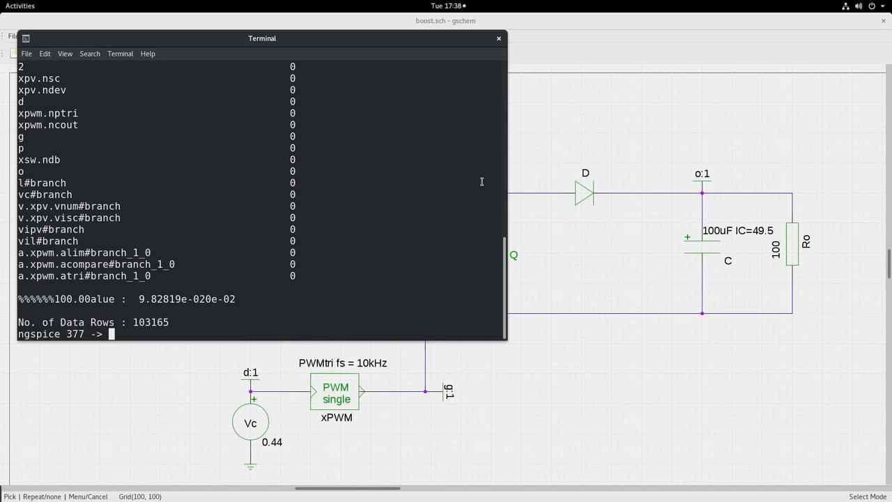
- Raise the gschem boost.sch window, then show the Activities overview of open windows
click(584, 143)
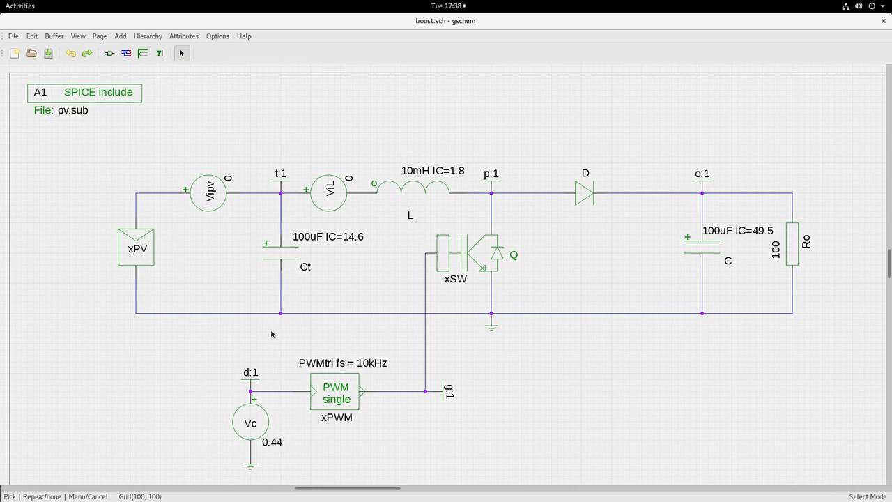
key(super)
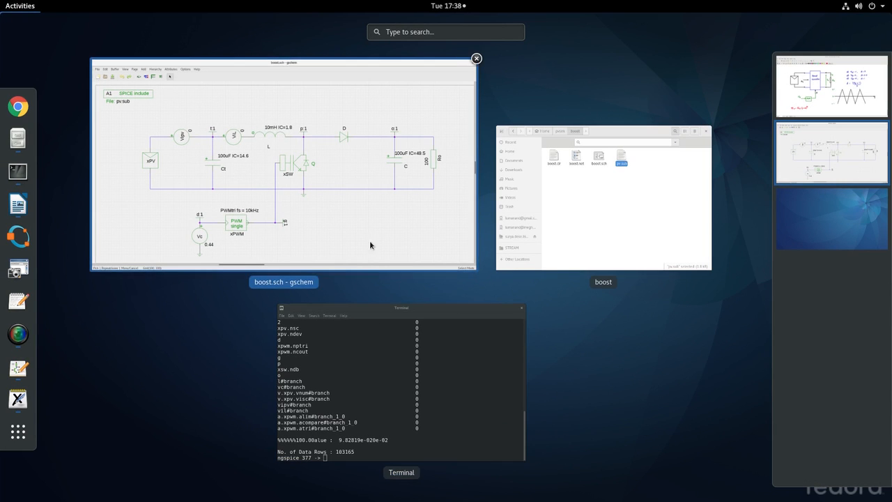
- Return to the ngspice Terminal and enter plot v(t)*i(vipv) at the prompt
click(377, 369)
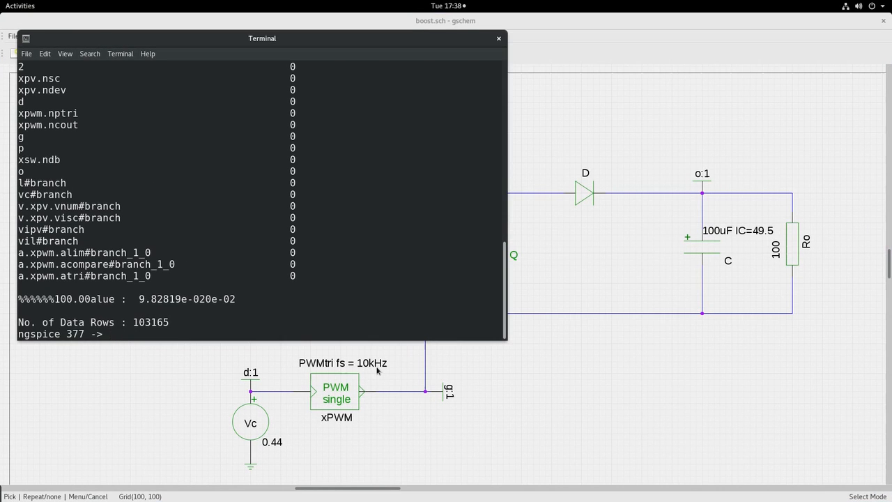
text(plot v(t)*i(vipv))
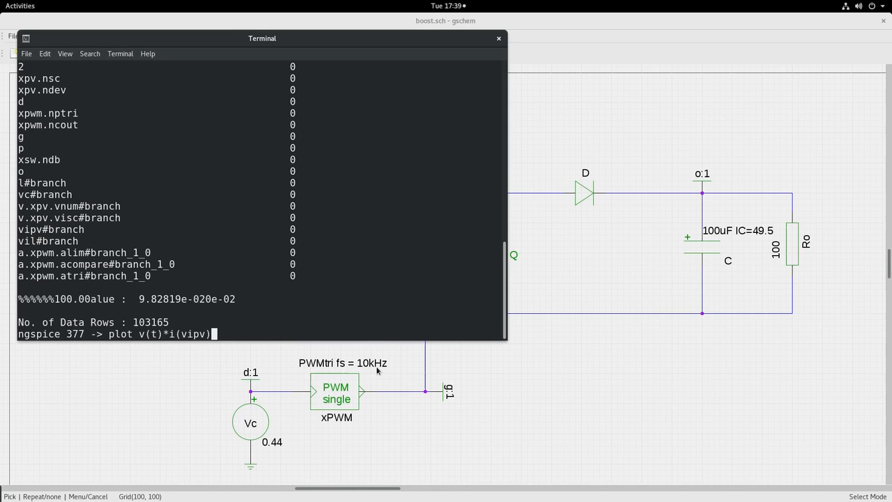
- Plot the PV power v(t)*i(vipv) full screen, showing it settle near 26 W
key(Return)
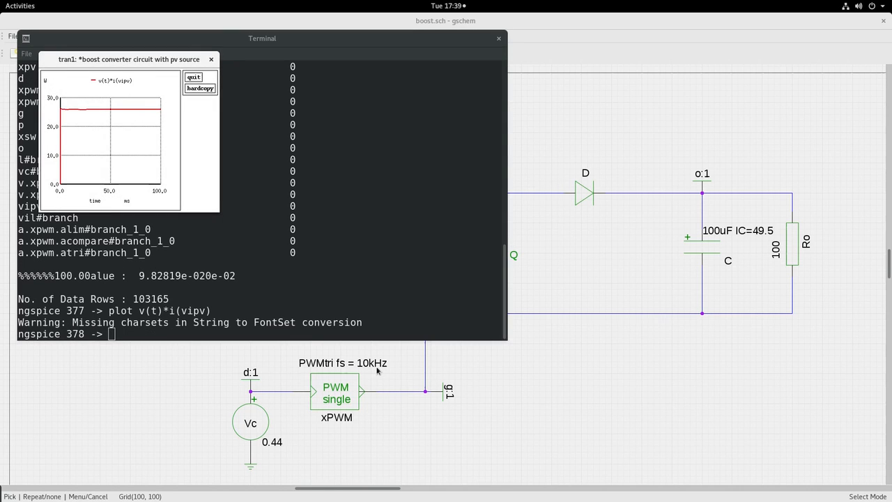
double_click(140, 60)
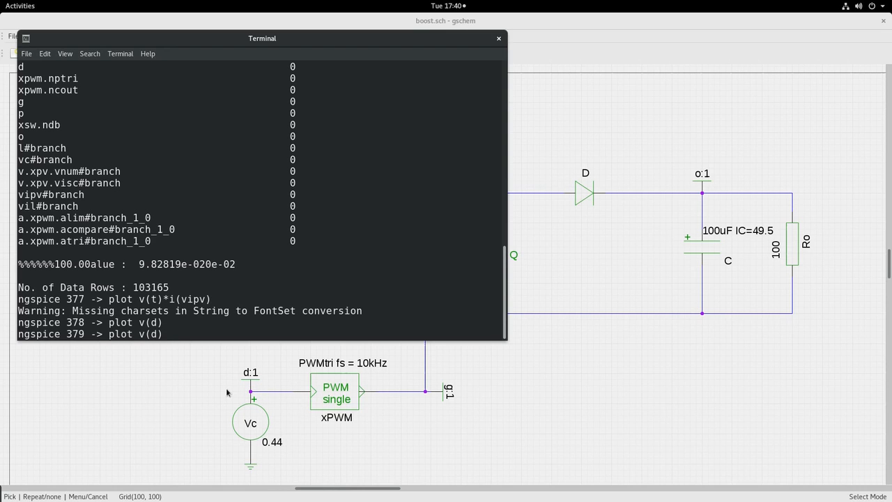
- Plot v(d) full screen, showing a flat 440 mV line, then close the plot
key(Return)
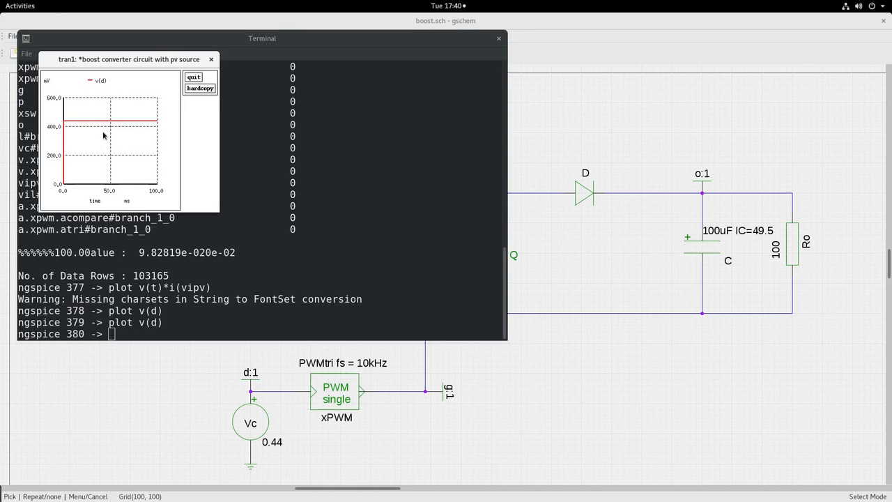
double_click(105, 60)
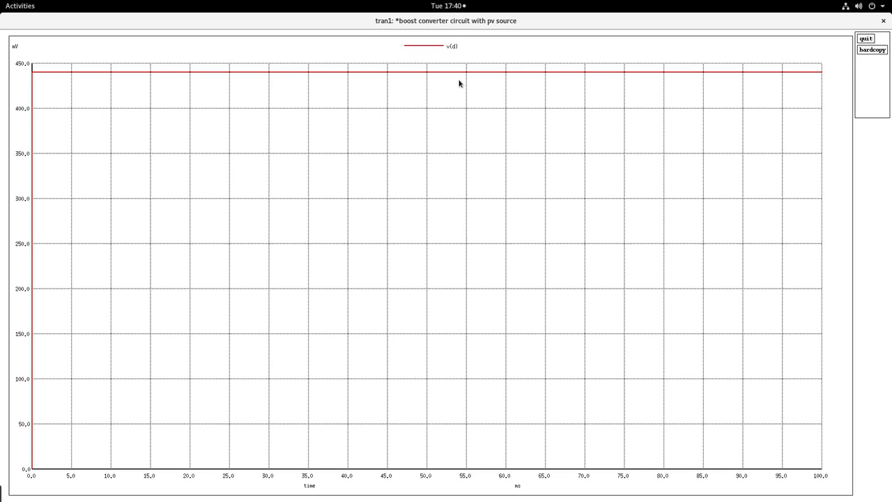
click(865, 39)
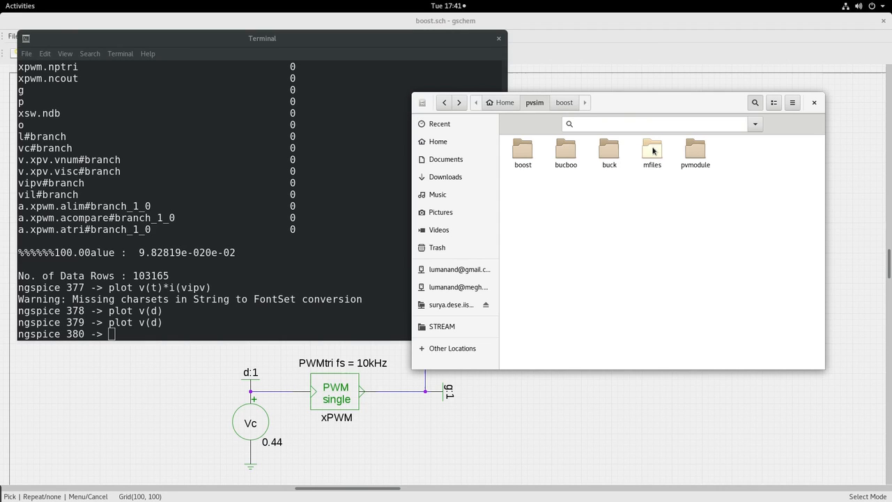
- Open reachability.m from the mfiles folder in gedit
double_click(652, 150)
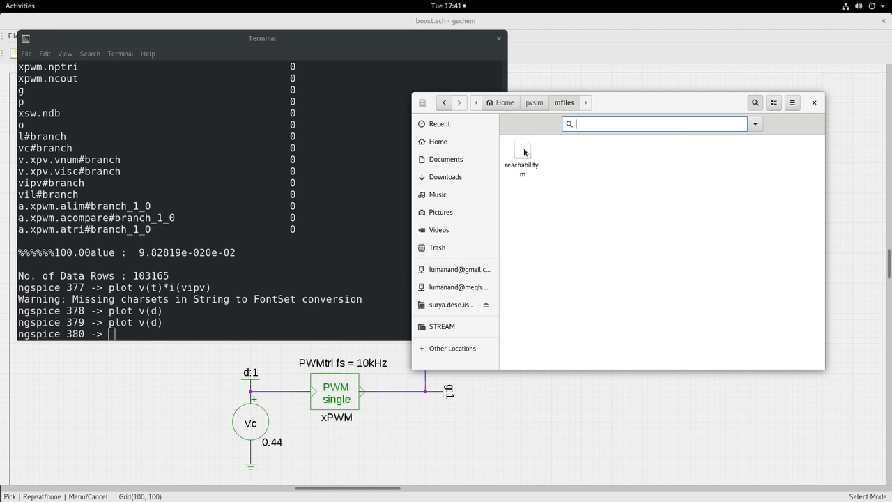
double_click(523, 151)
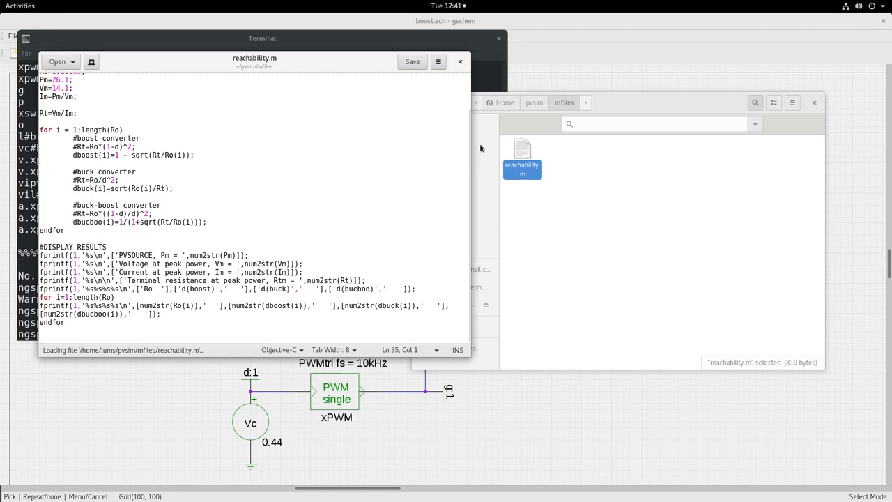
scroll(128, 117, up, 3)
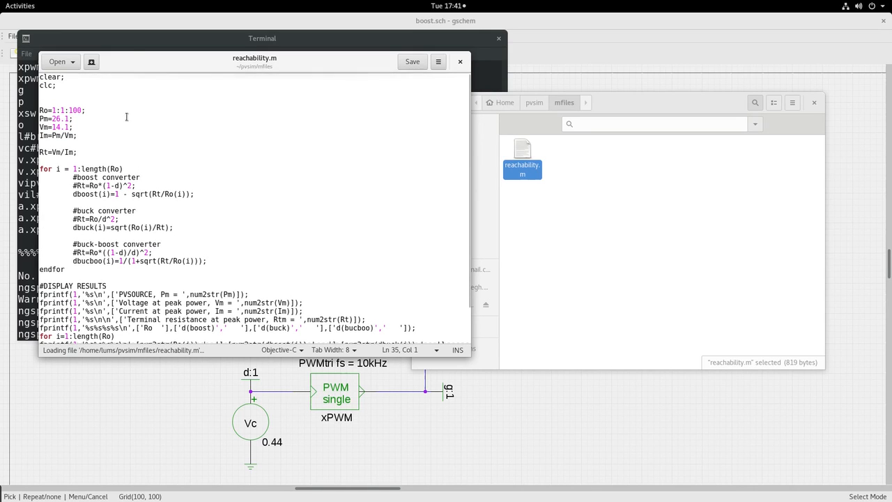
- Highlight the Ro=1:1:100 range line, then the Pm=26.1, Vm=14.1 and Im definitions
triple_click(86, 110)
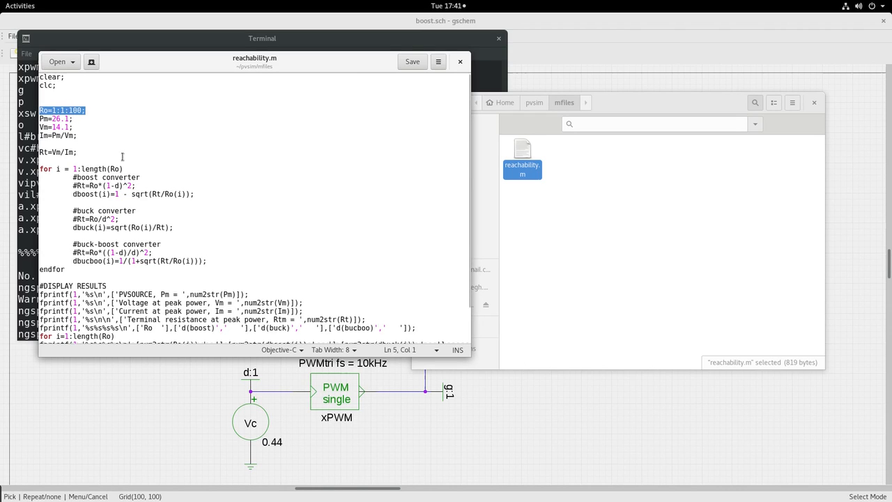
click(105, 112)
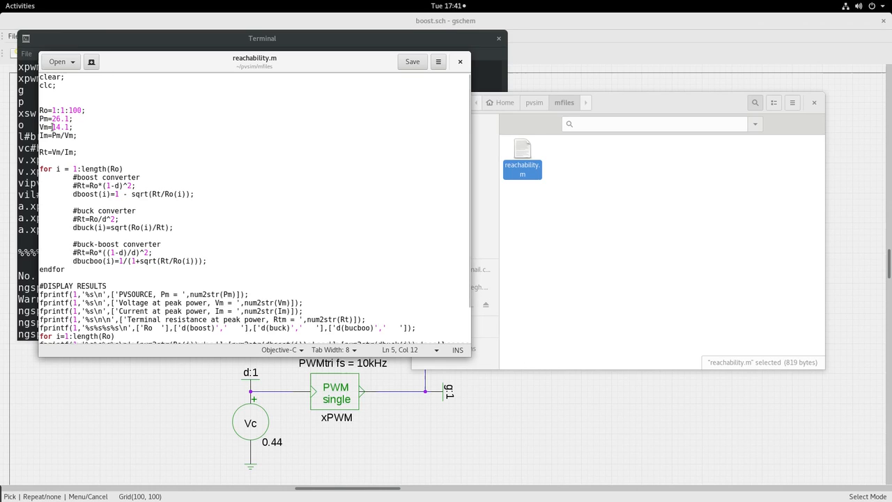
click(76, 134)
drag(76, 134, 39, 120)
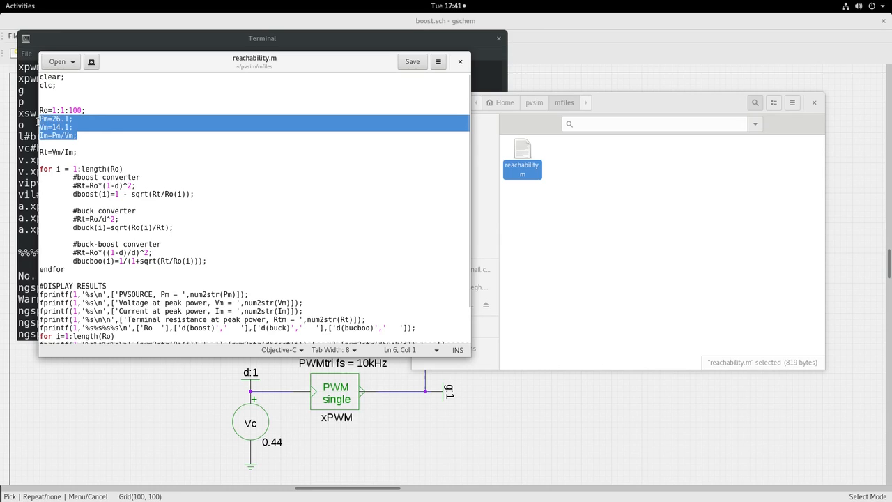
click(114, 130)
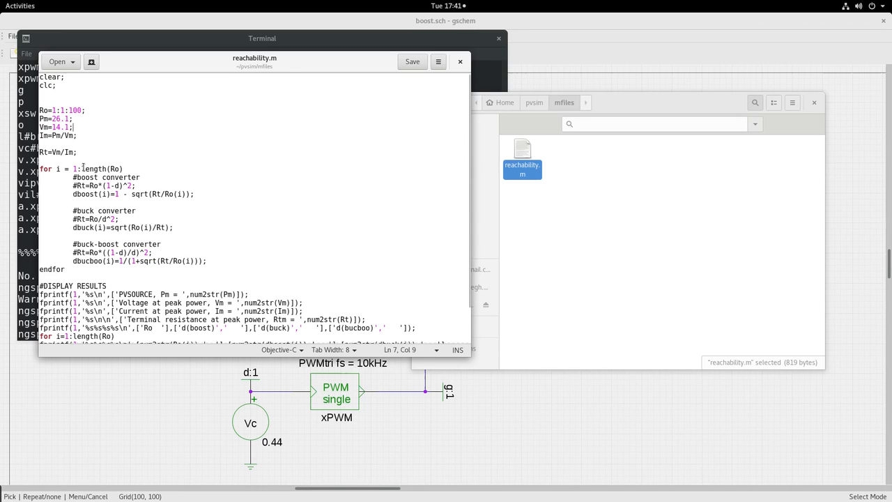
- Review the boost, buck and buck-boost duty-ratio formulas, highlighting dboost(i), then show the Activities overview
drag(67, 177, 216, 264)
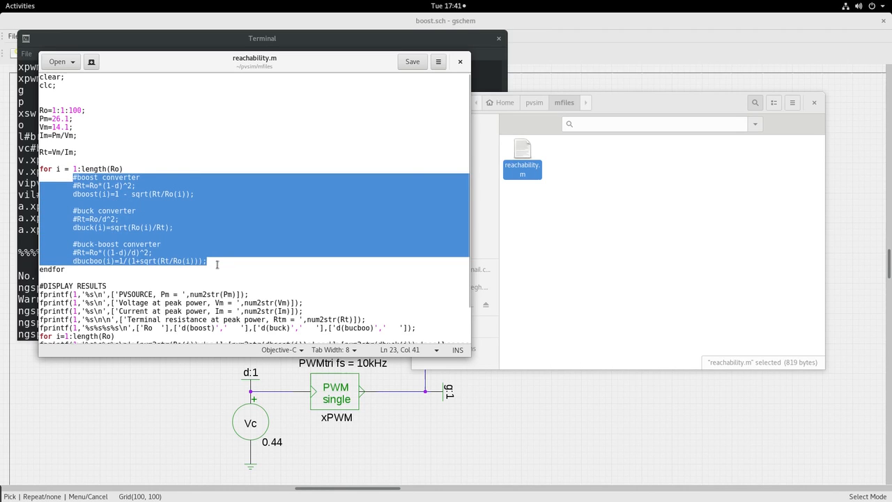
click(184, 212)
click(70, 195)
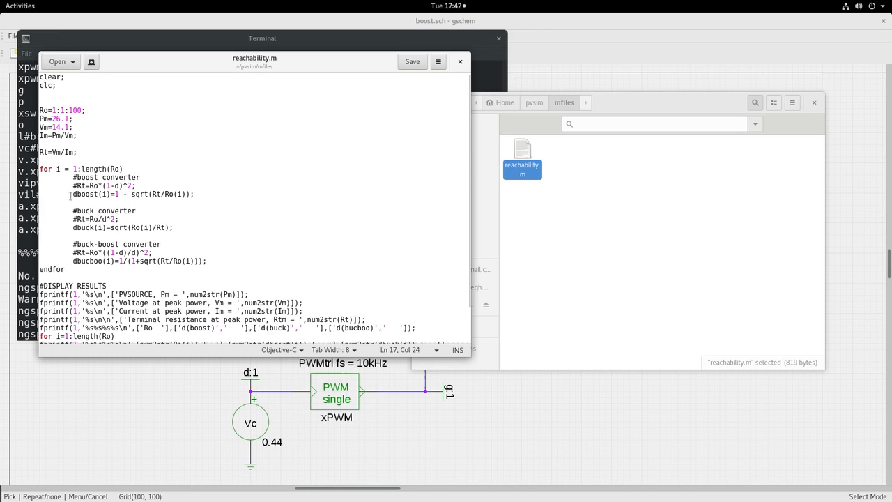
drag(72, 195, 105, 195)
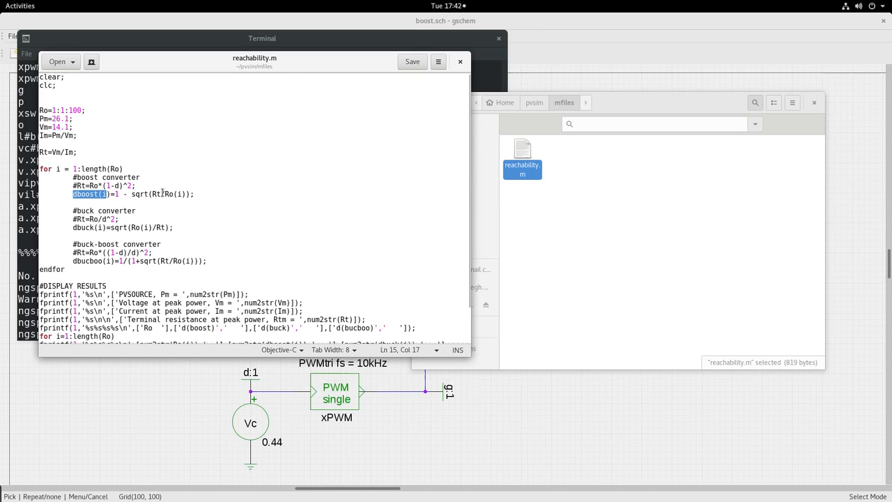
click(169, 236)
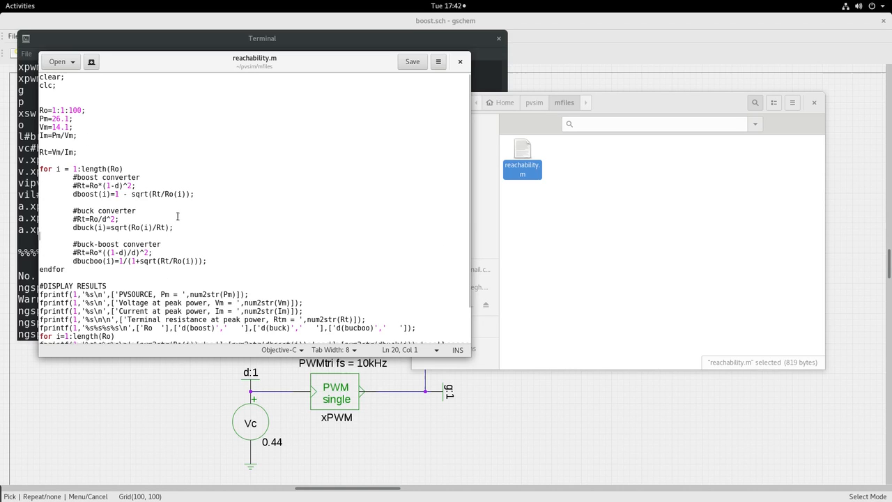
click(20, 6)
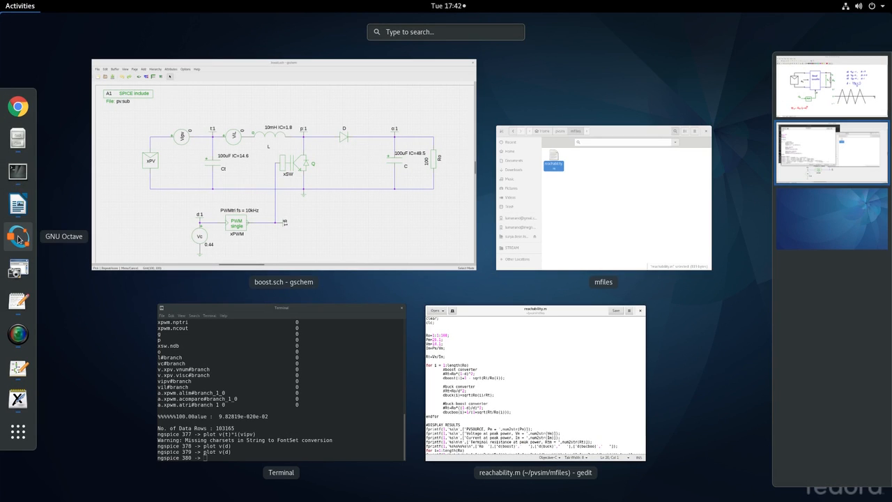
- Launch GNU Octave and browse its File Browser into pvsim/mfiles
click(19, 239)
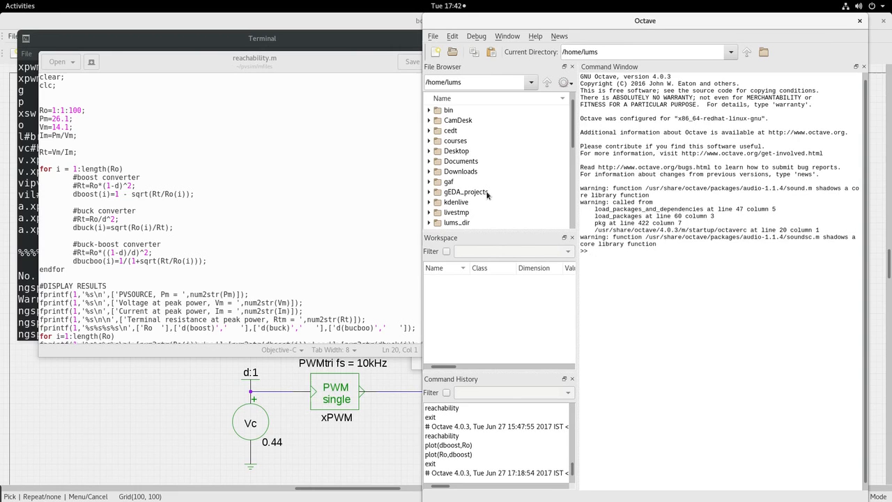
scroll(483, 182, down, 5)
double_click(461, 161)
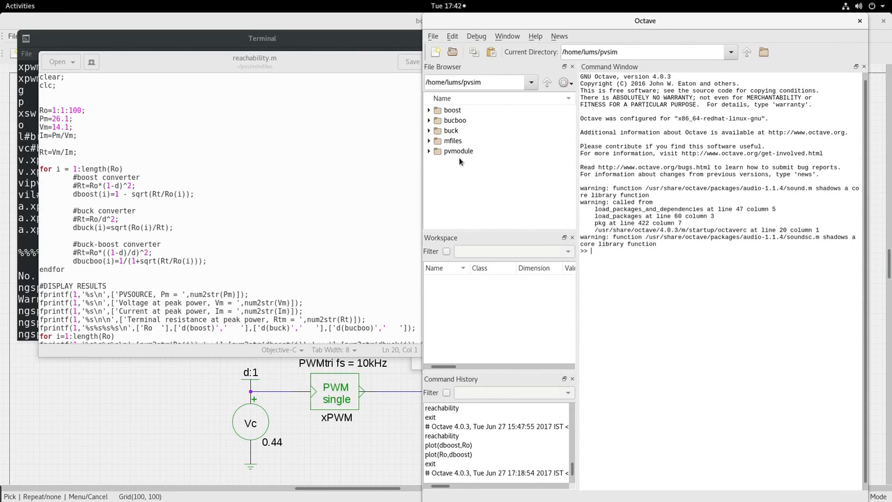
double_click(453, 141)
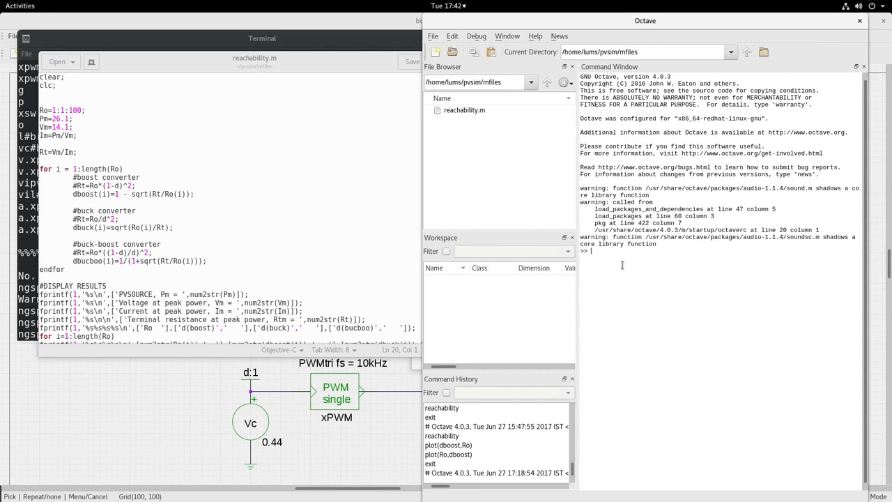
- Clear the command window and run reachability, giving Rtm = 7.6172 and the duty-ratio table
key(ctrl+l)
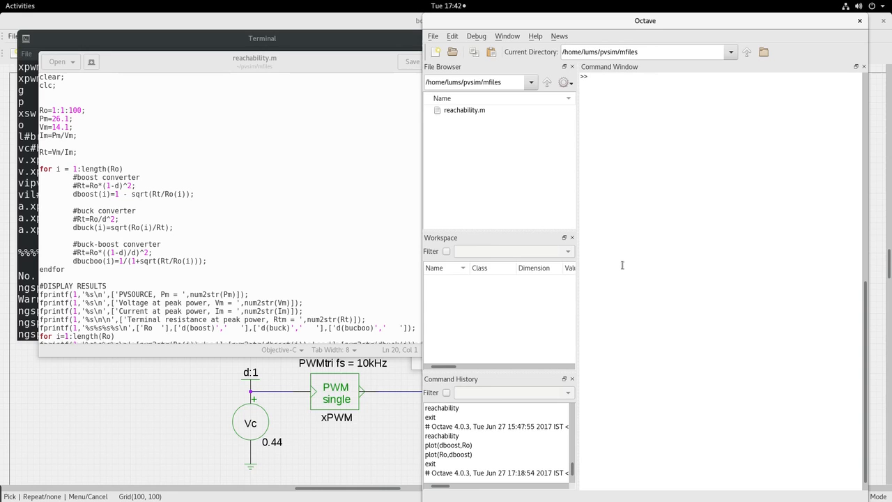
text(reachability)
key(Return)
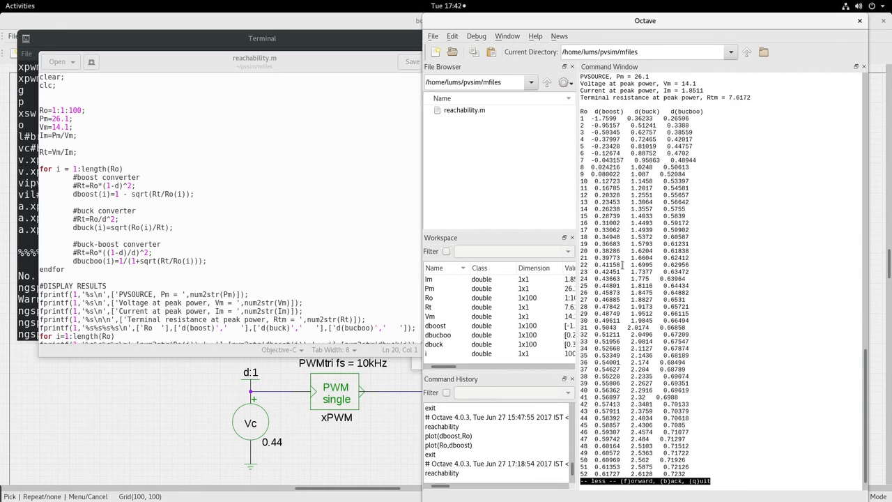
- Scroll the reachability table to the Ro = 100 row (d(boost) 0.72401) and raise Octave's window
key(f)
key(q)
scroll(715, 239, up, 7)
scroll(715, 239, up, 10)
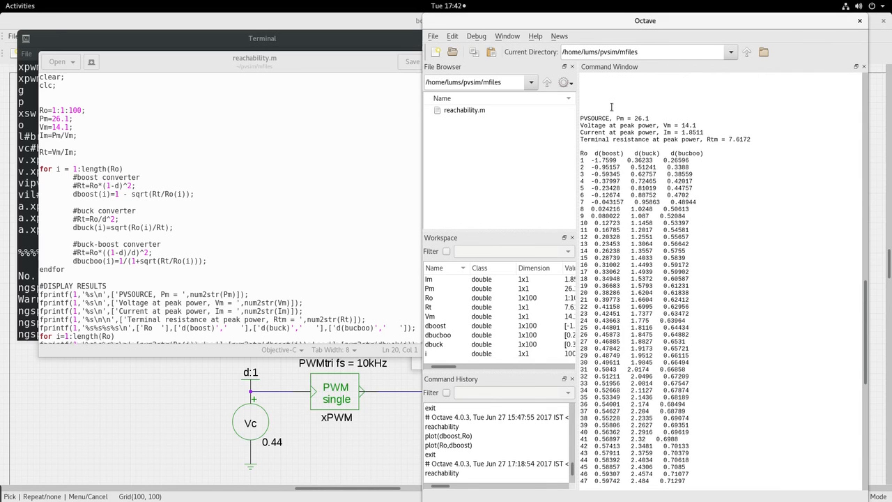
scroll(611, 107, down, 2)
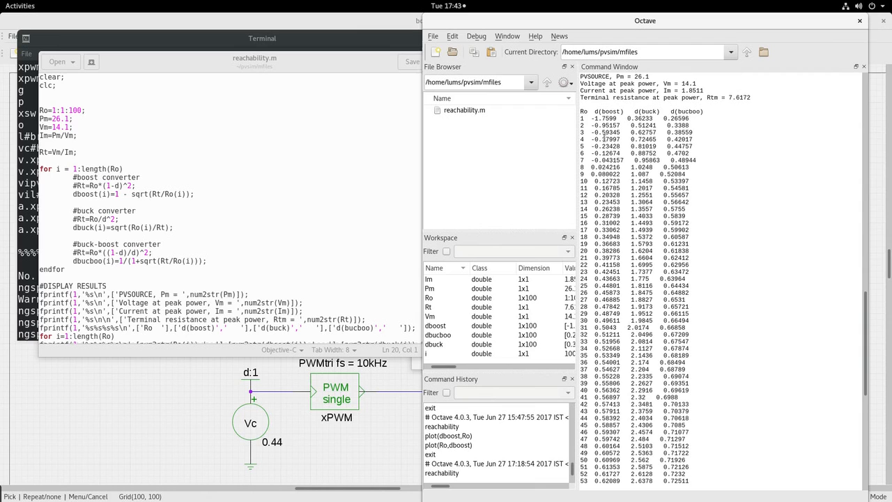
drag(624, 159, 614, 149)
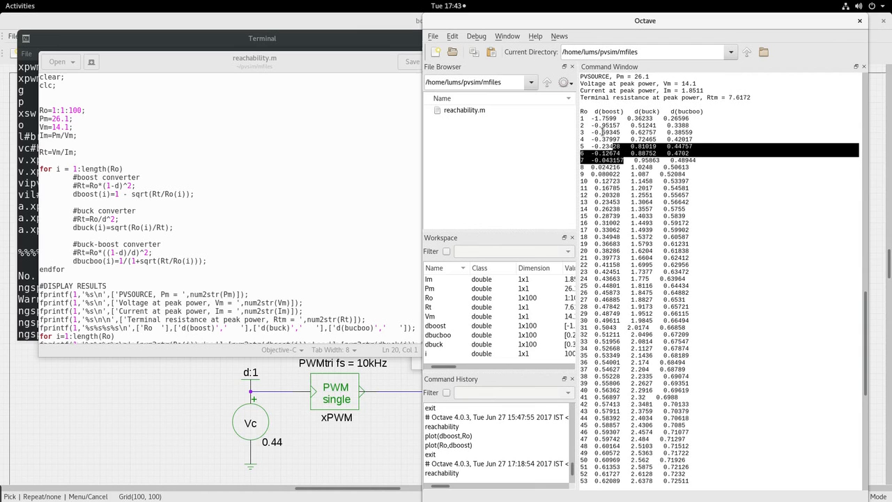
click(596, 116)
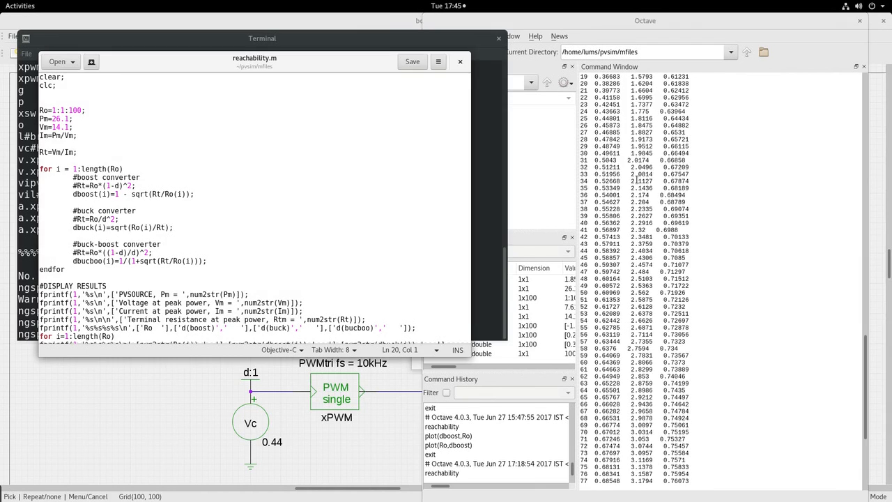
scroll(636, 180, down, 1)
scroll(635, 180, down, 4)
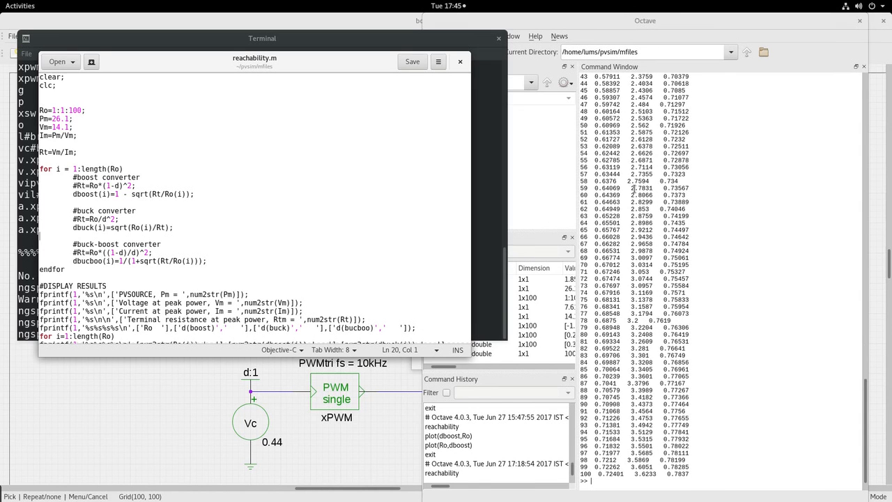
click(582, 474)
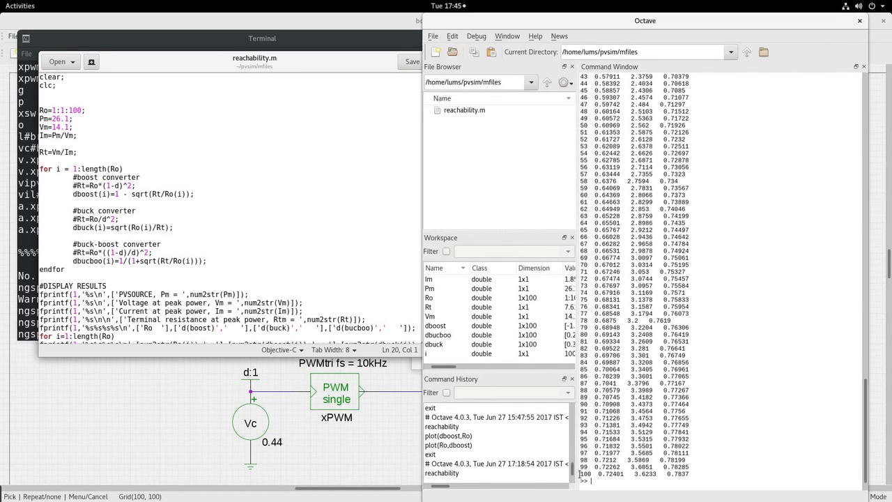
- Select the boost duty ratio 0.72401 in the Ro = 100 row
drag(597, 474, 625, 474)
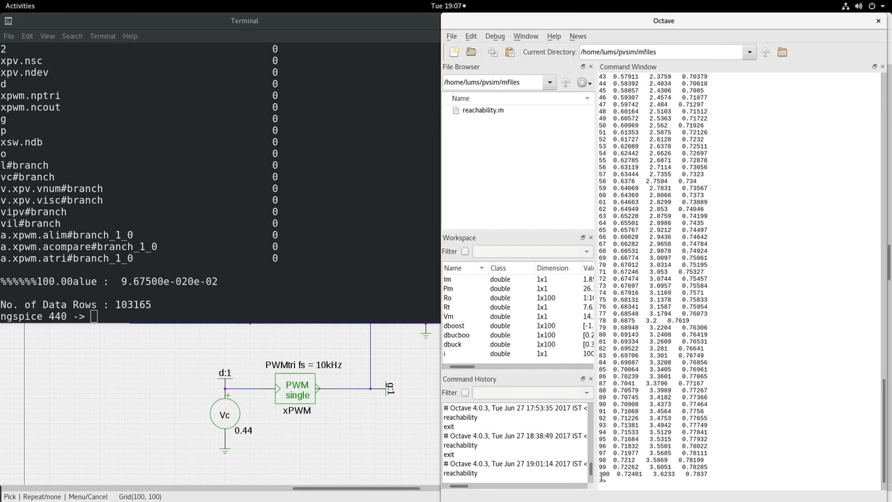
- Locate the Ro = 70 row and its boost duty ratio 0.67012 in the Octave table
drag(610, 474, 601, 472)
double_click(603, 264)
double_click(615, 264)
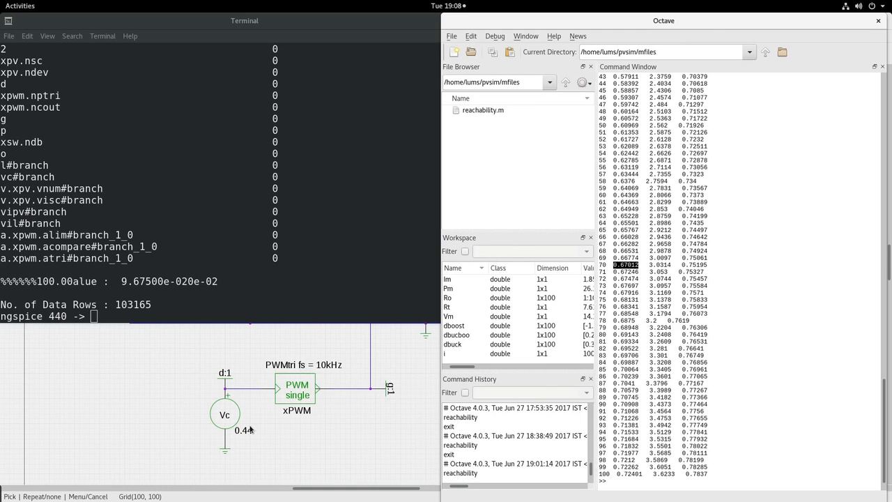
click(605, 264)
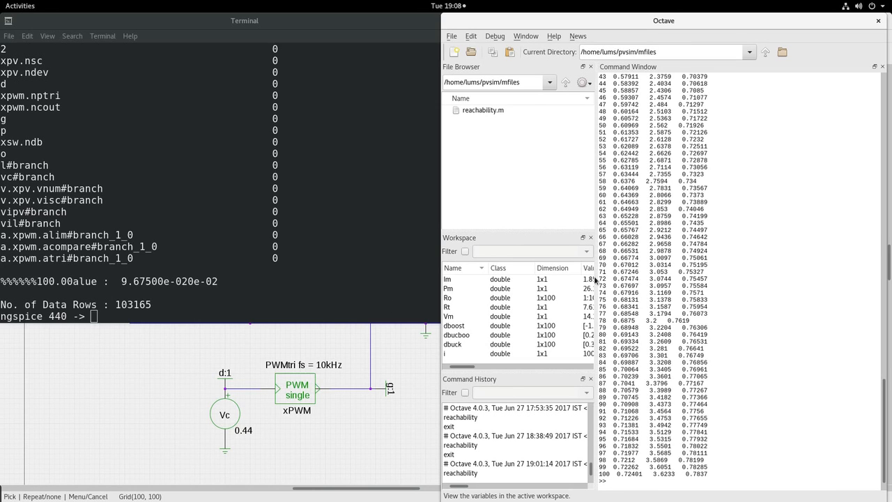
- In ngspice, set the load with 'alter ro 70' and rerun the simulation
click(144, 315)
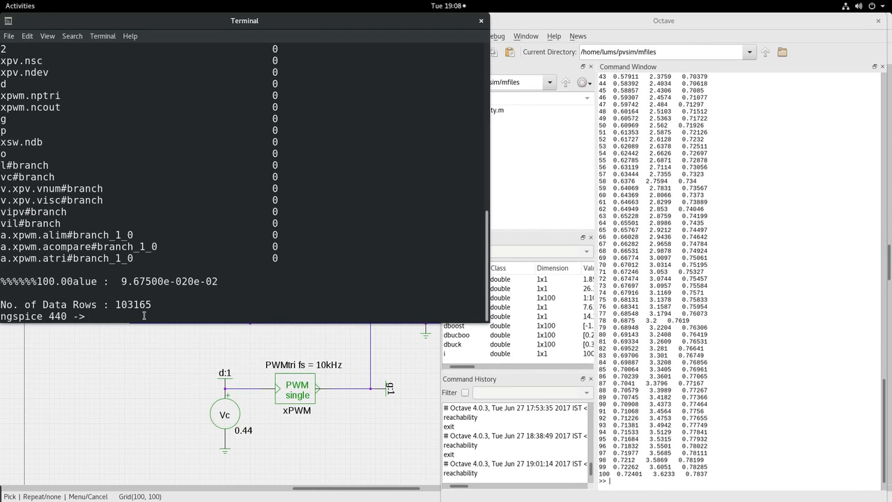
text(alter ro 70)
key(Return)
text(run)
key(Return)
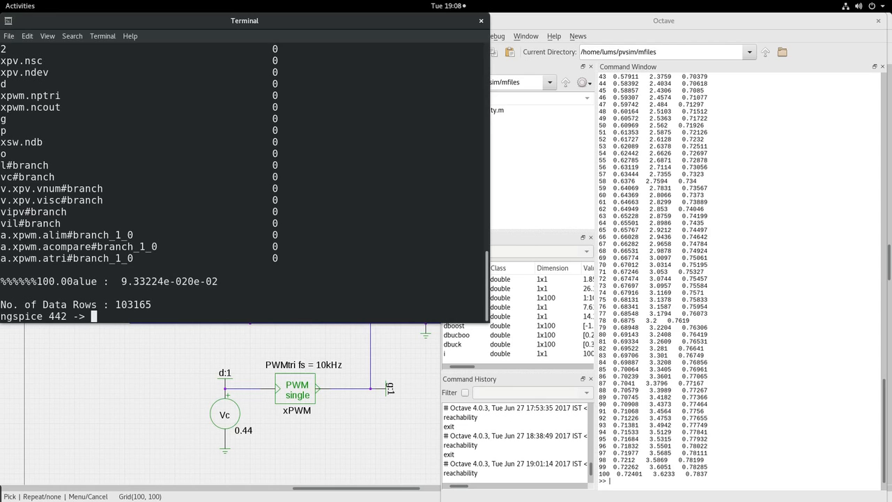
- Plot v(t)*i(vipv) maximized for Ro 70, peaking near 26 W and settling around 23 W, then close it
key(Up)
key(Up)
key(Up)
key(Return)
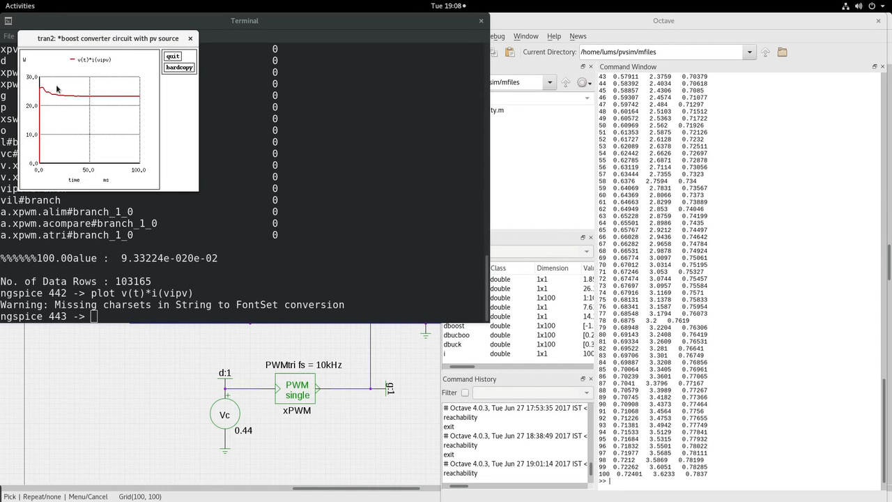
double_click(136, 39)
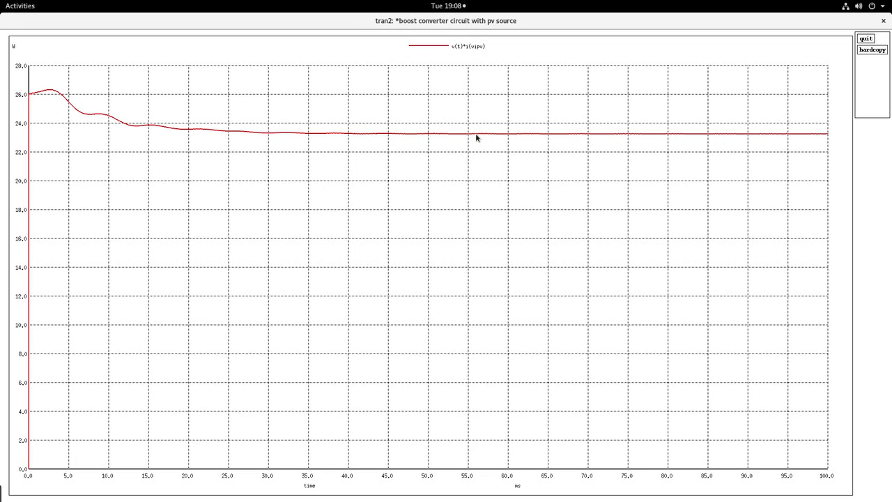
click(865, 38)
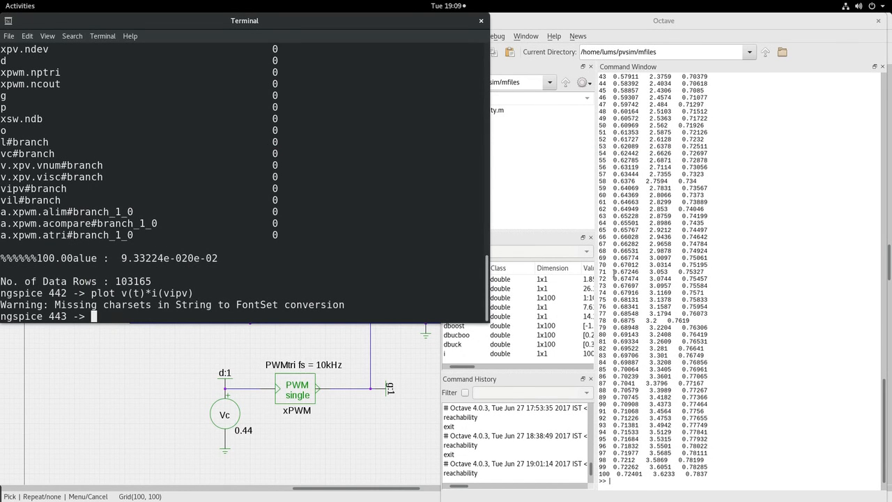
- Run 'alter vc 0.34' in ngspice and rerun the transient, finishing with 113324 data rows
drag(613, 264, 639, 265)
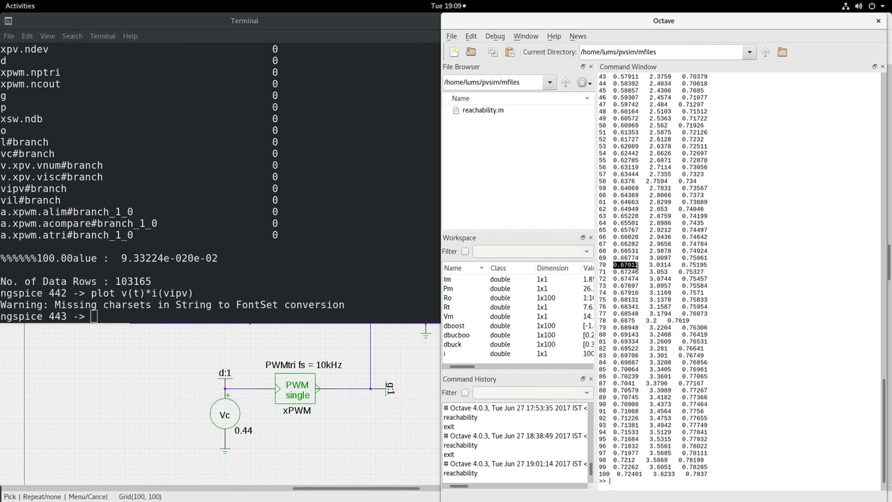
click(112, 313)
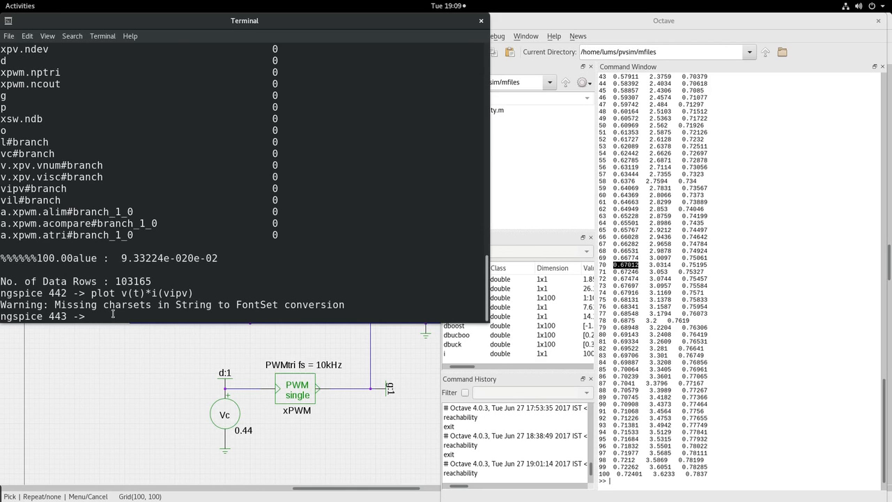
text(alter vc 0.34)
key(Return)
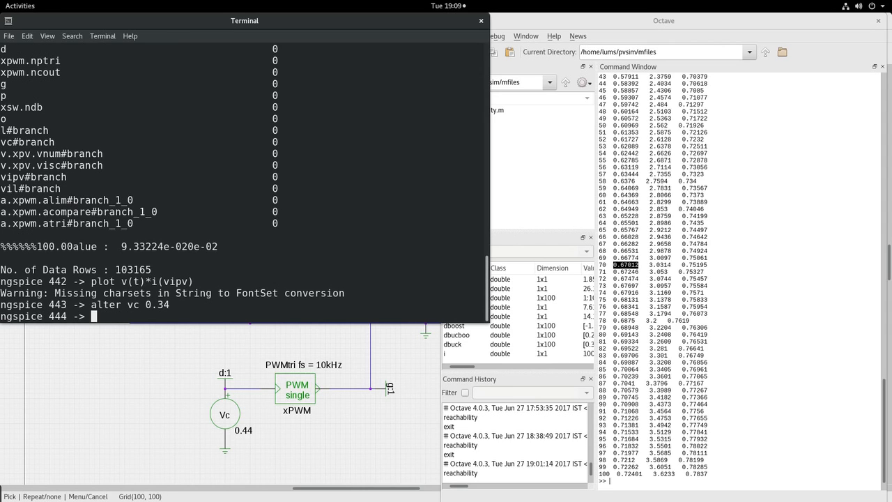
text(run)
key(Return)
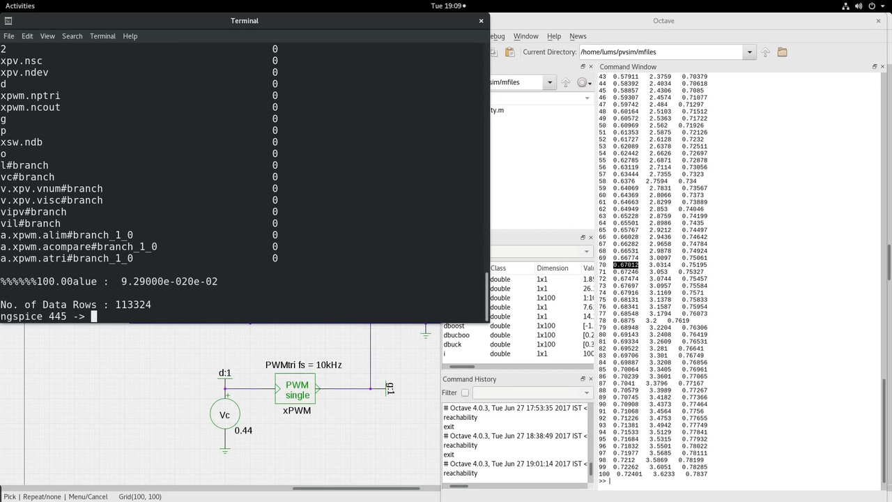
- Plot v(t)*i(vipv) for the vc 0.34 run maximized, close it, and switch back to gschem
key(Up)
key(Up)
key(Up)
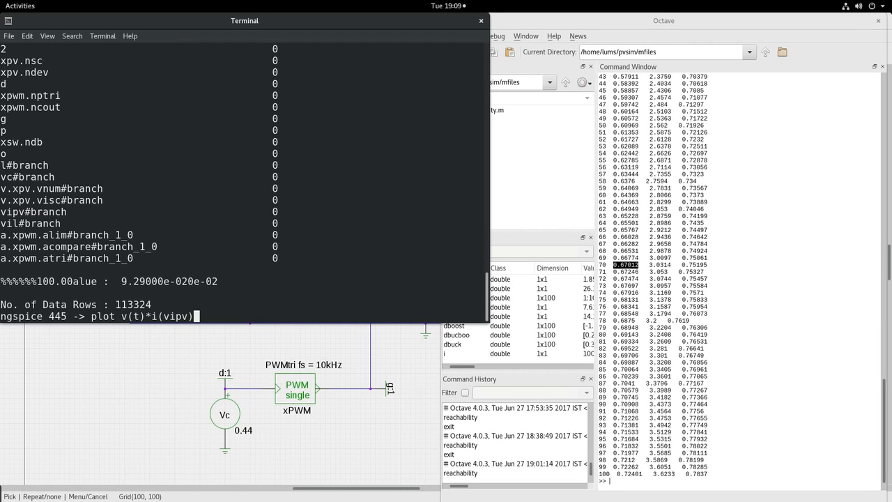
key(Return)
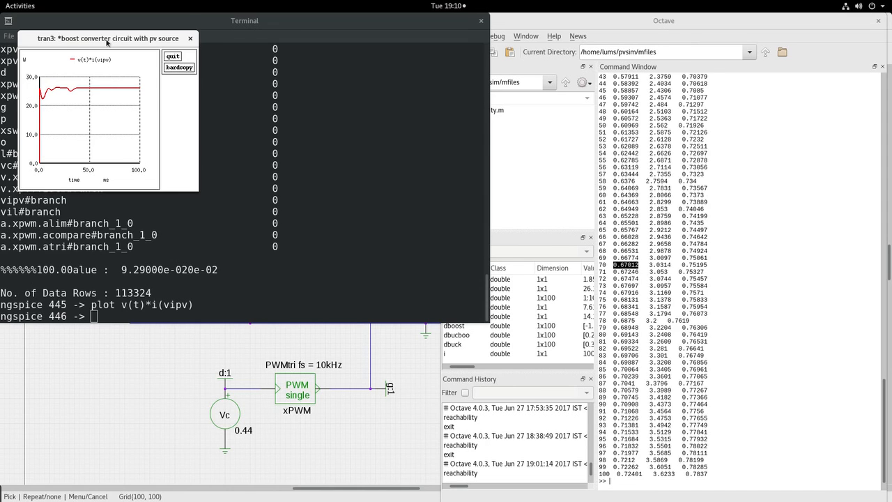
double_click(107, 43)
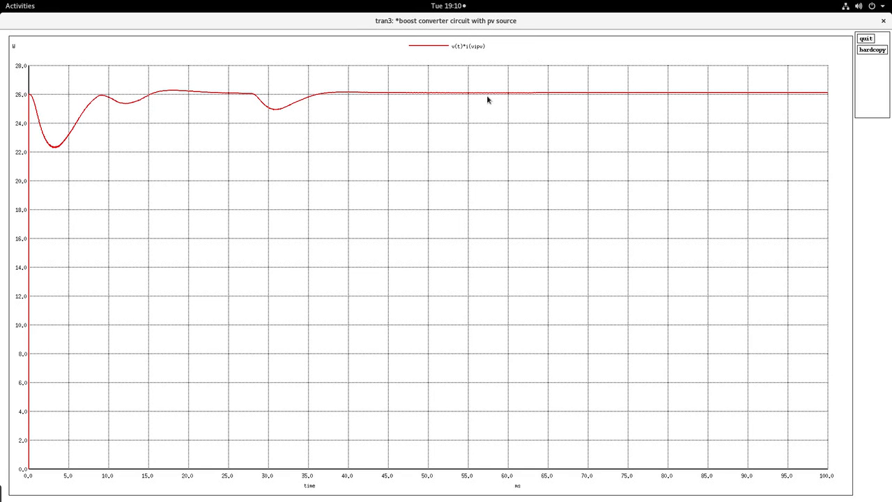
click(865, 40)
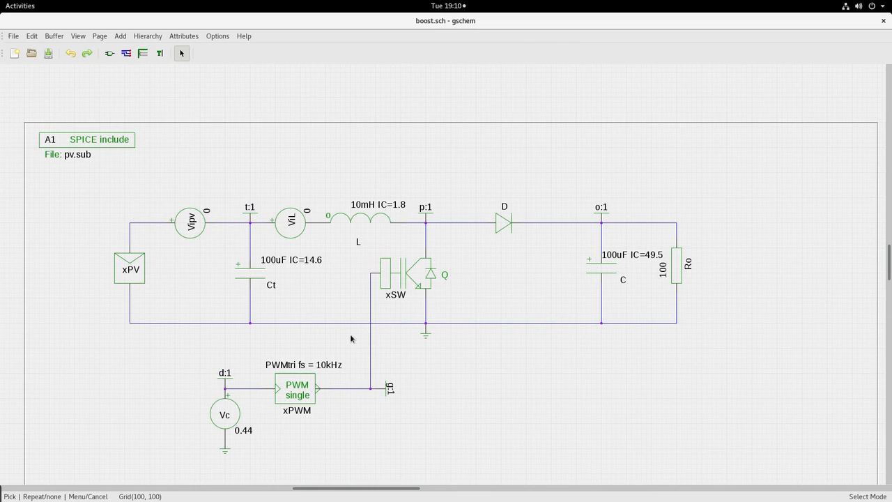
click(354, 339)
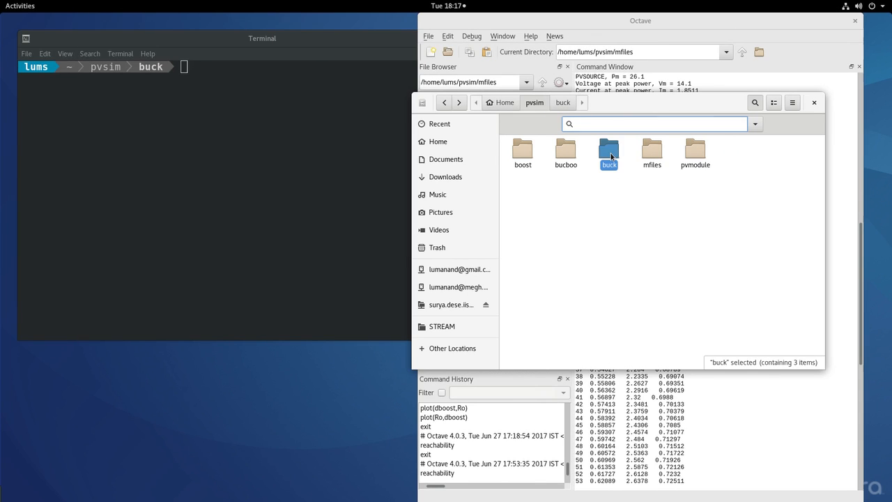
- Open buck.sch from the buck folder in gschem and dismiss the loading status log
double_click(610, 154)
double_click(567, 152)
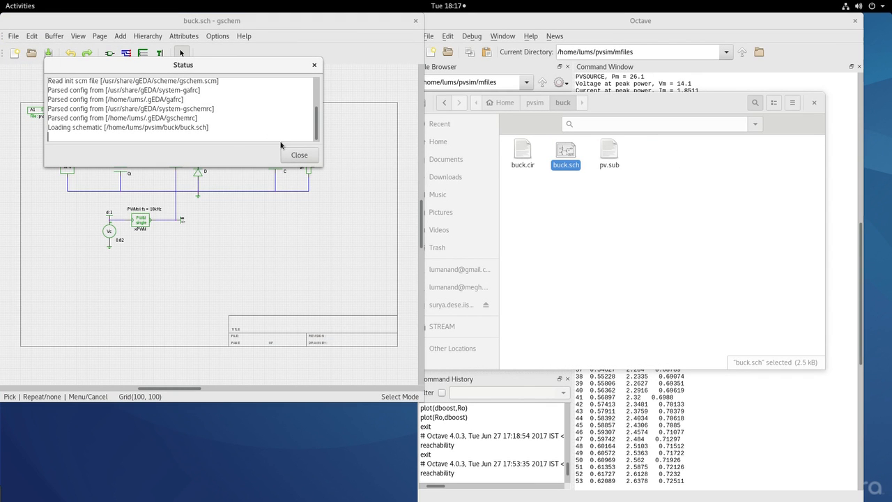
click(299, 154)
double_click(258, 23)
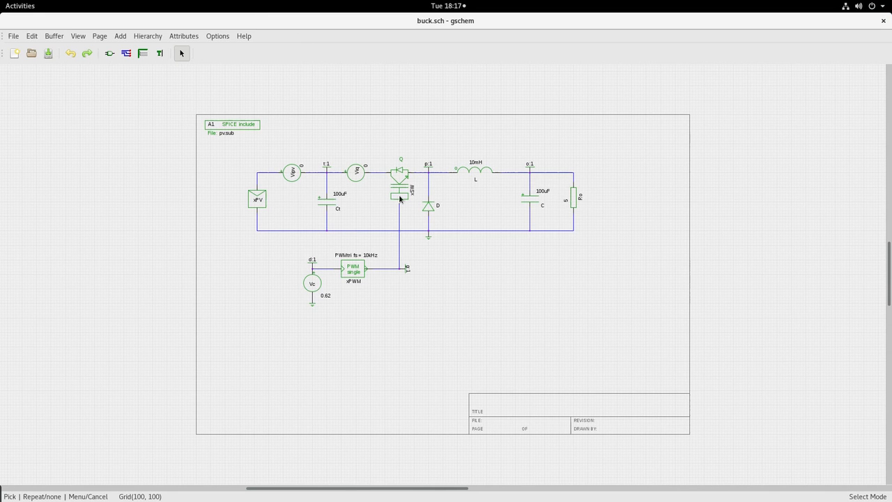
scroll(426, 255, up, 2)
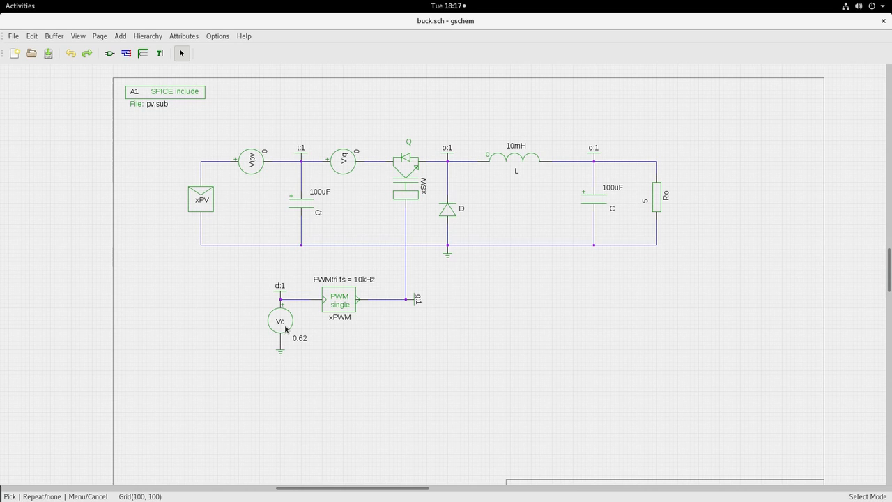
click(210, 188)
double_click(210, 189)
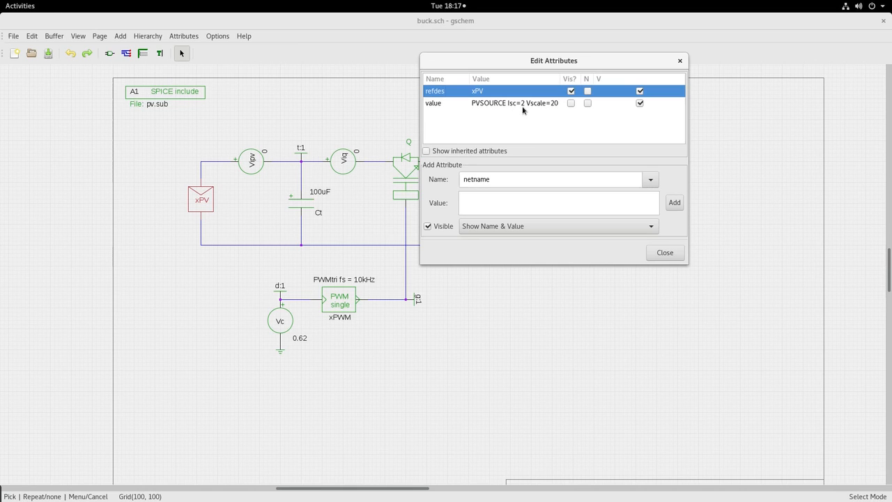
click(663, 253)
click(512, 324)
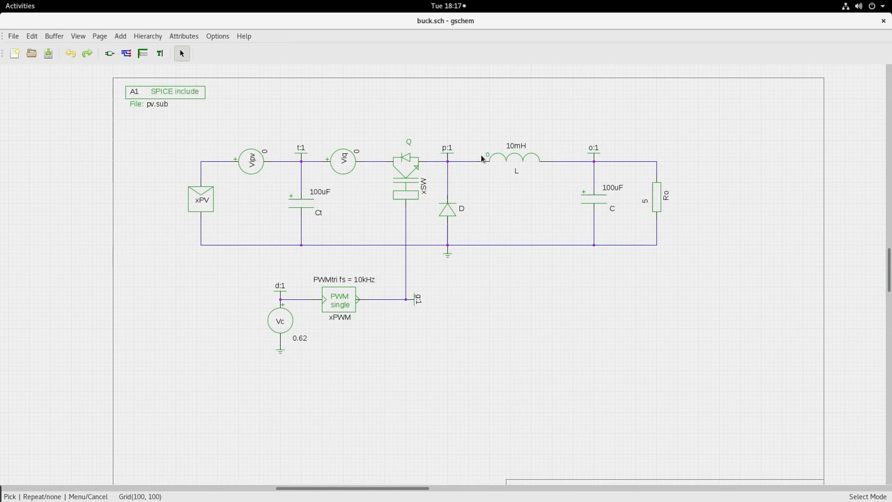
click(300, 337)
click(645, 207)
click(644, 234)
- Mark row 5's buck duty ratio 0.81010 in Octave's table, then return to the buck schematic
key(alt+Tab)
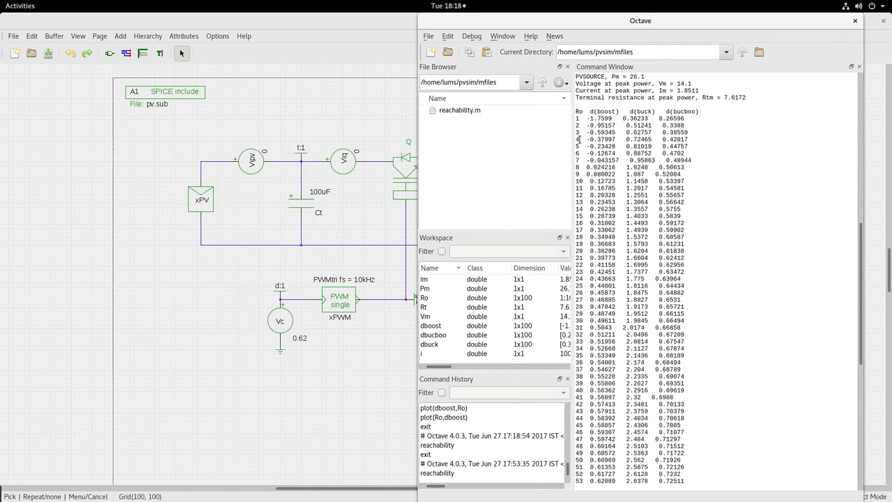
drag(576, 146, 577, 146)
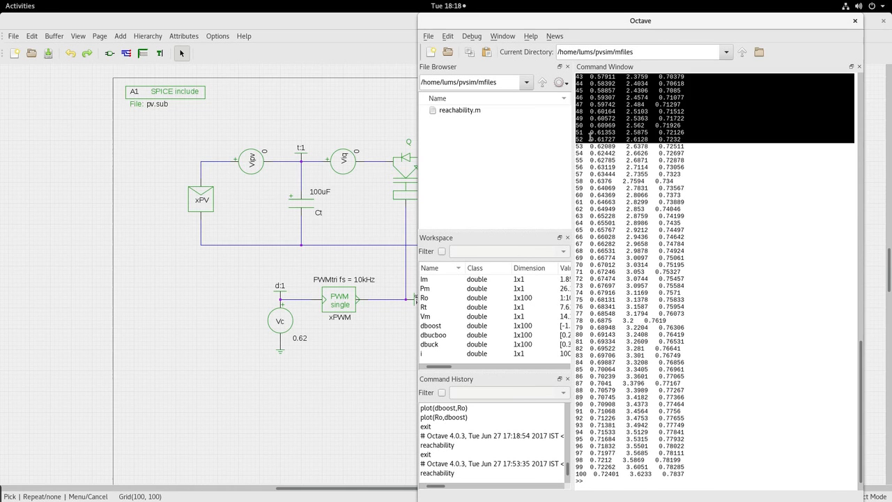
click(590, 136)
scroll(586, 138, up, 15)
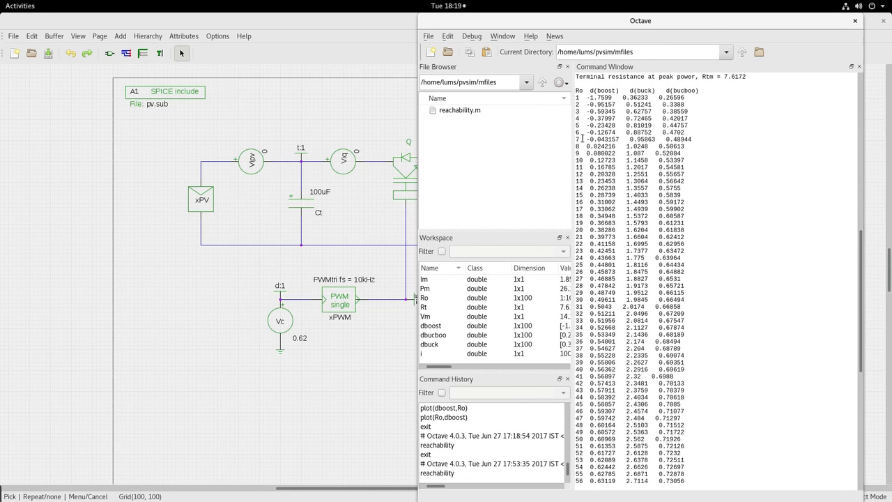
drag(576, 125, 651, 125)
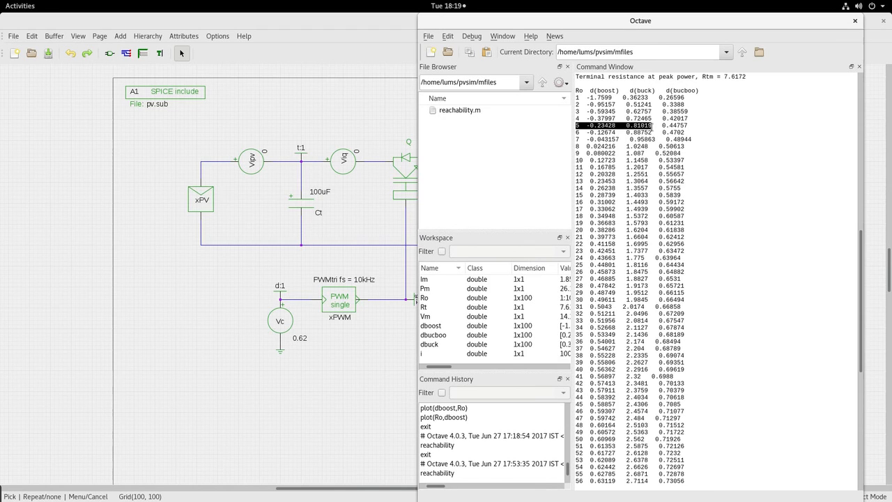
click(305, 329)
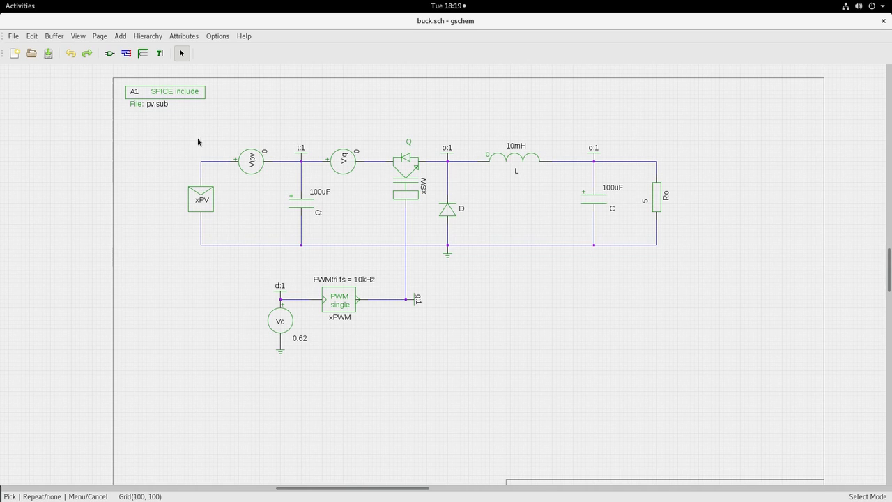
- Save buck.sch and regenerate its SPICE netlist with gnetlist
click(13, 36)
click(28, 104)
mouse_move(1, 1)
click(240, 181)
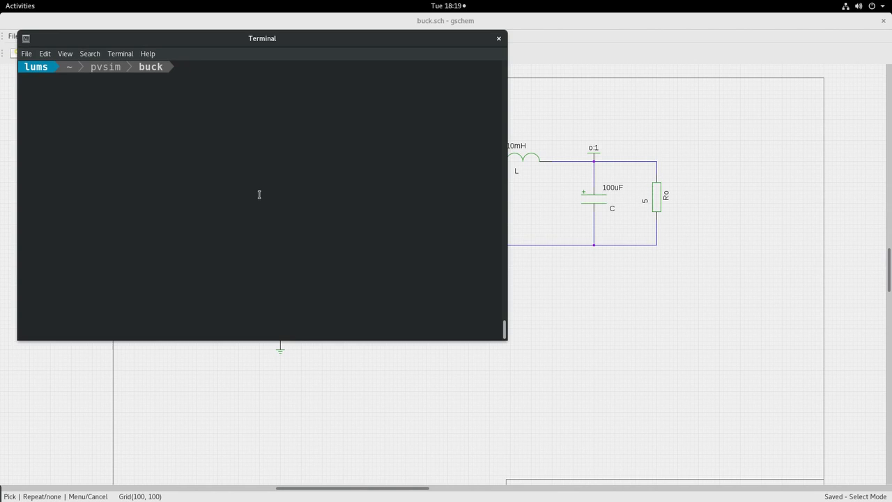
key(Up)
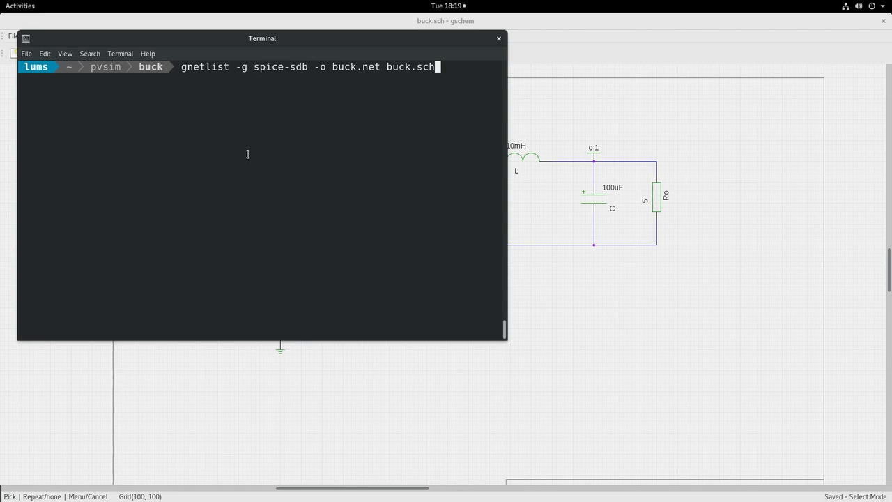
key(Return)
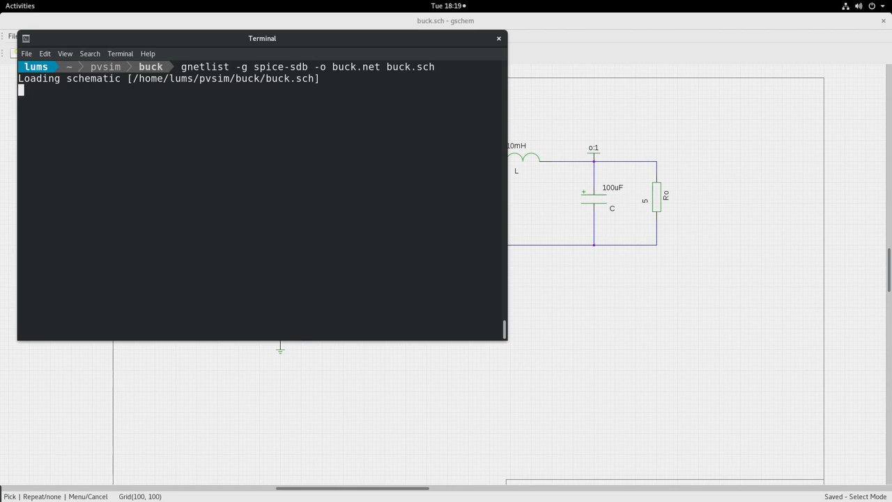
- Run the buck.cir transient simulation in ngspice to completion
text(ng)
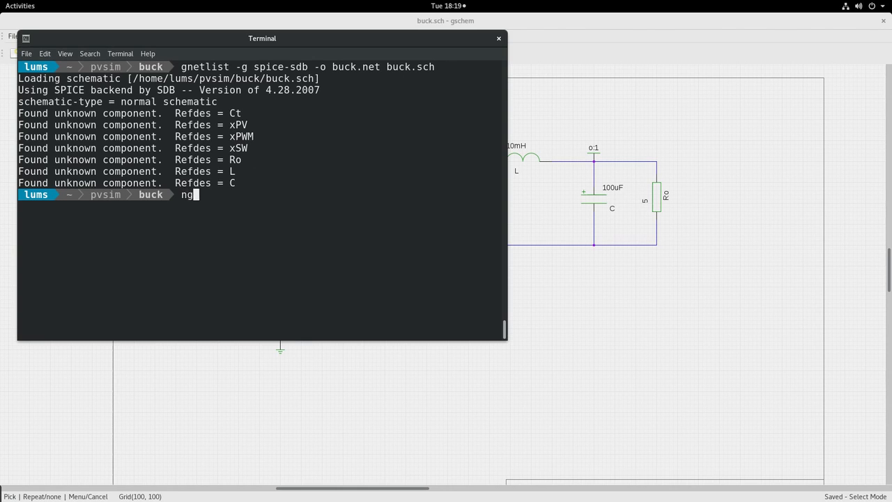
text(spice buck.cir)
key(Return)
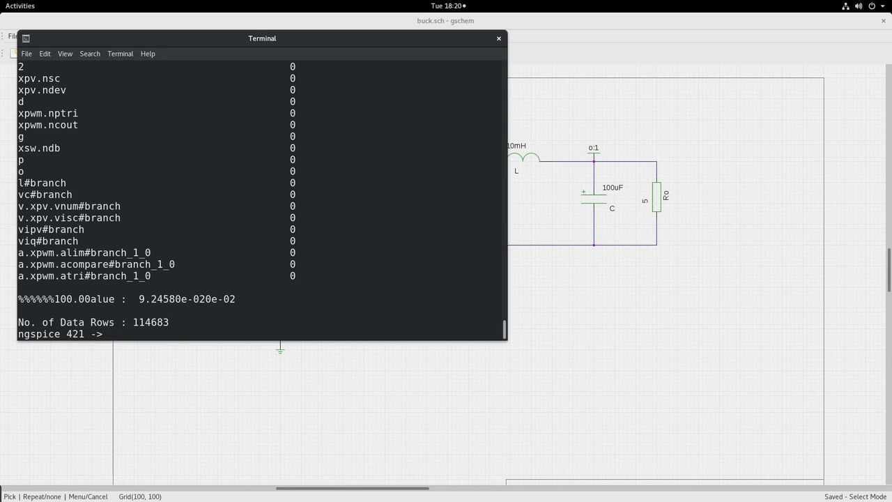
key(Up)
key(Up)
- Plot the PV power v(t)*i(vipv), enlarge the plot, then plot the control voltage v(d)
key(Return)
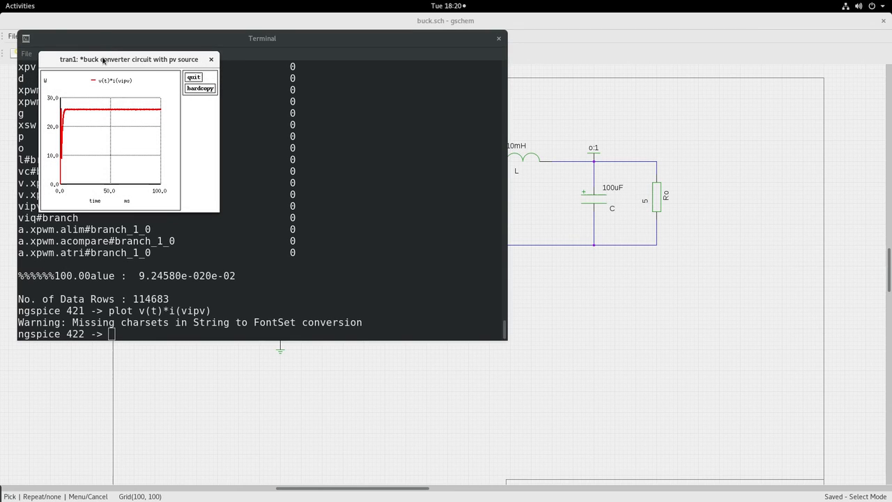
double_click(104, 60)
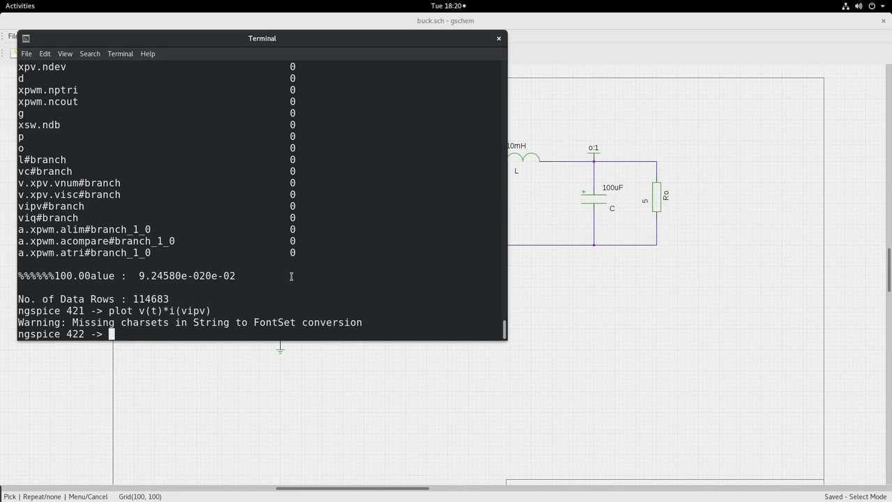
text(plot v(d))
key(Return)
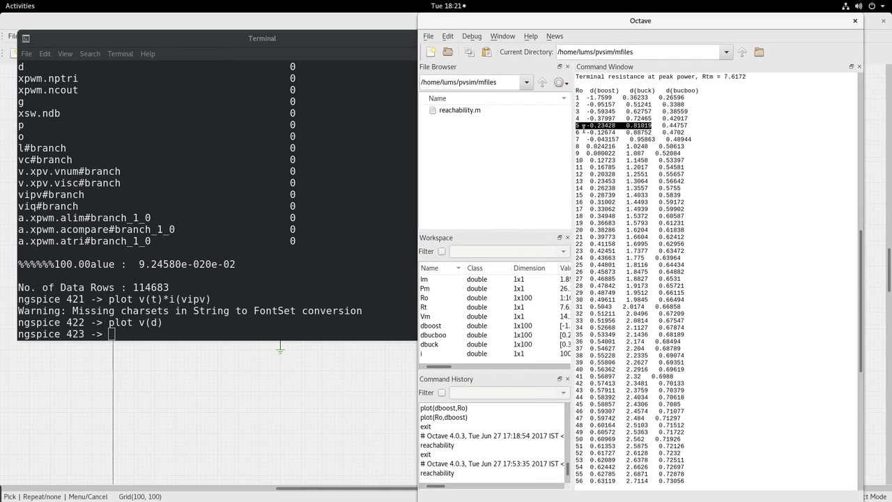
- Scroll Octave's table to row 20 and mark its buck duty ratio 1.6204
click(579, 202)
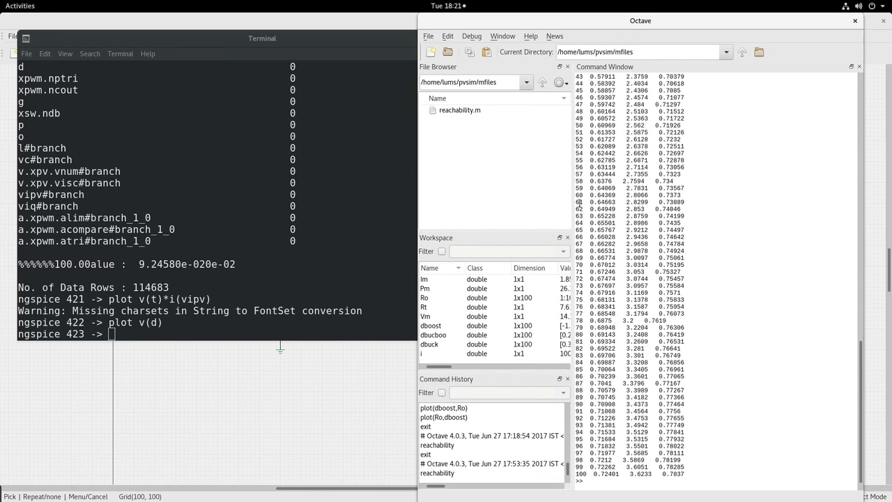
scroll(585, 195, down, 5)
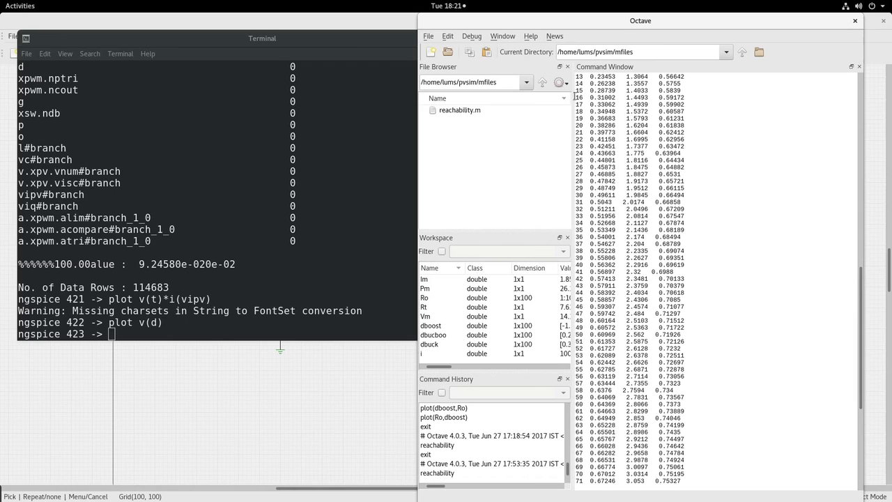
double_click(578, 125)
click(625, 126)
drag(625, 126, 647, 125)
- Alter the load resistor Ro to 20 and rerun the simulation
click(126, 335)
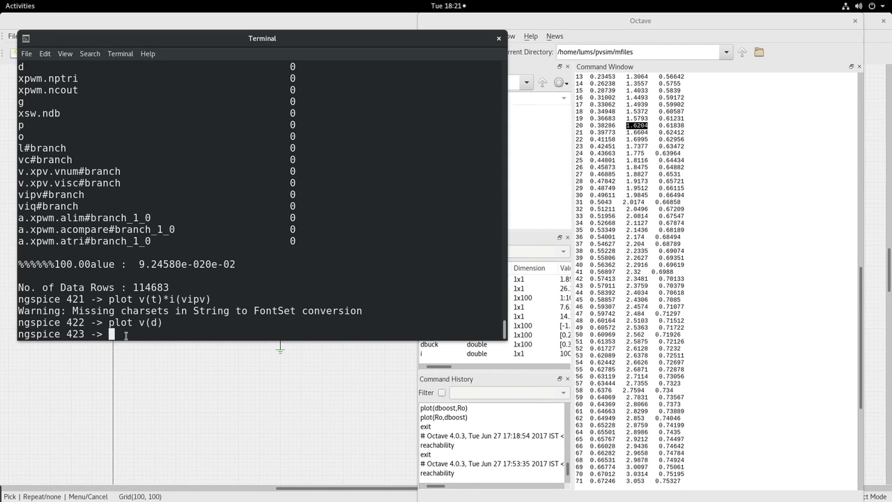
text(alter ro)
text(20)
key(Return)
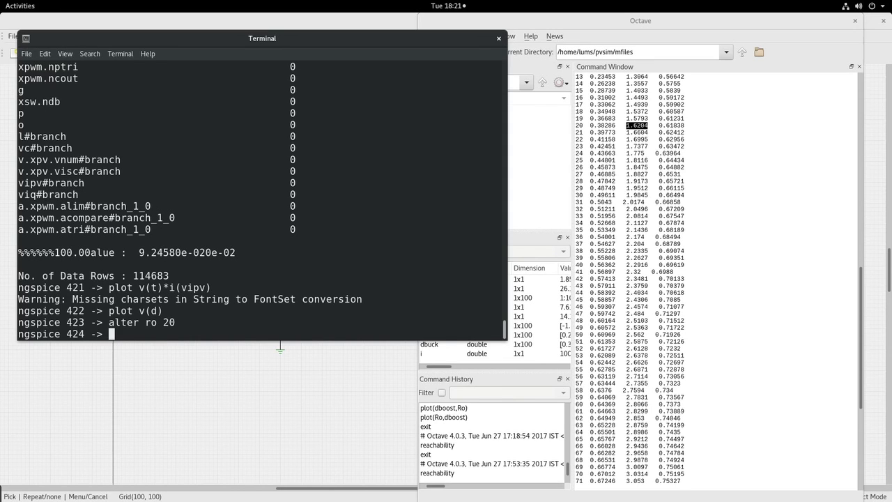
text(run)
key(Return)
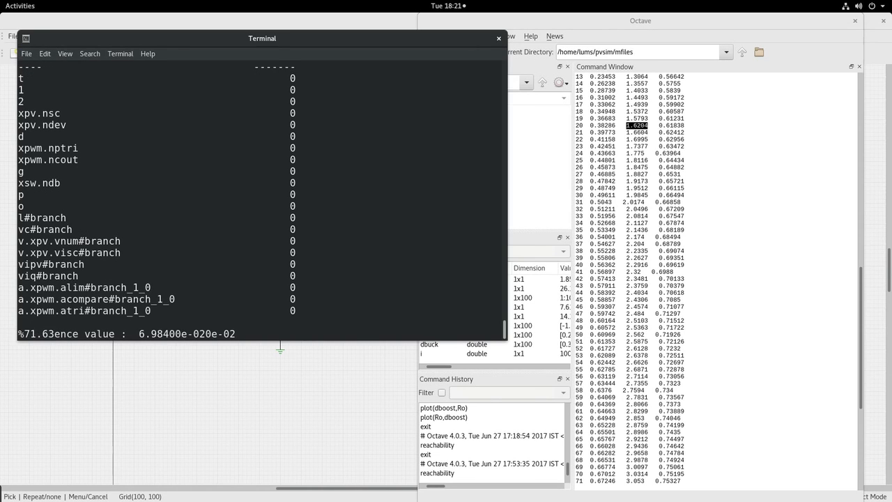
- Replot v(d) and the PV power v(t)*i(vipv) for the 20 Ω load, then close the plot
text(alter ro 20)
key(Up)
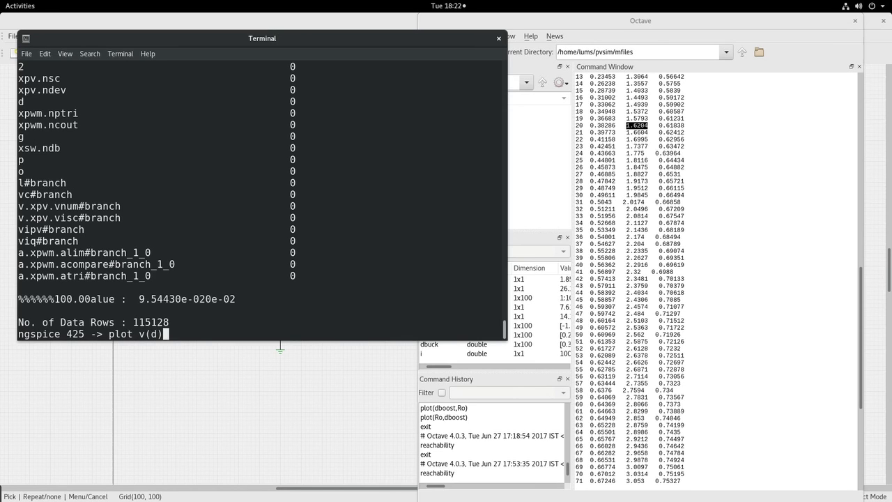
key(Return)
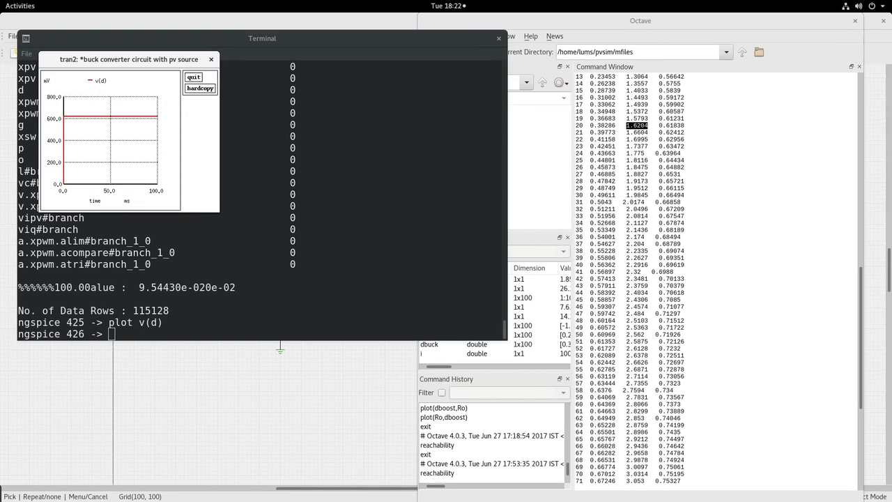
click(120, 331)
key(Up)
key(Up)
key(Up)
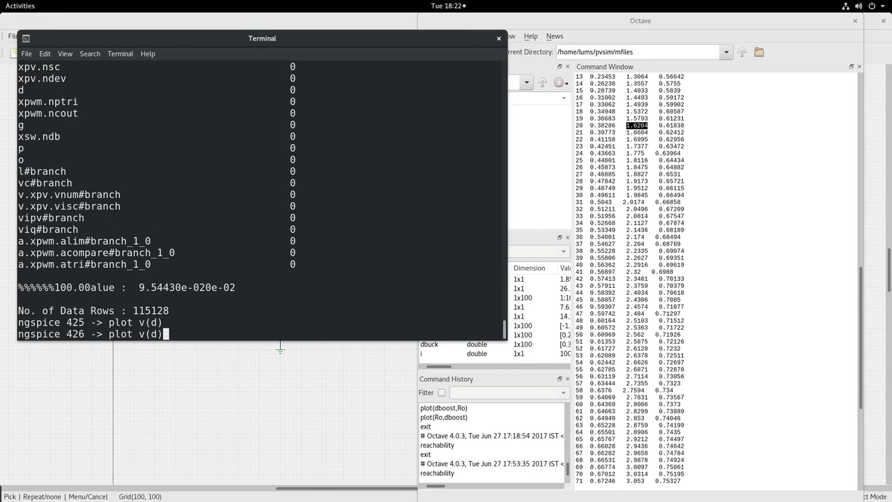
key(Down)
key(Down)
key(Up)
key(Return)
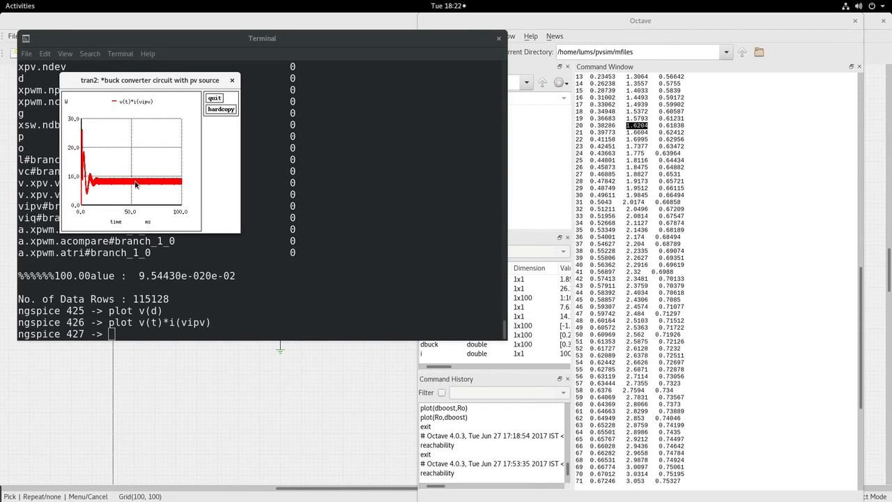
click(214, 99)
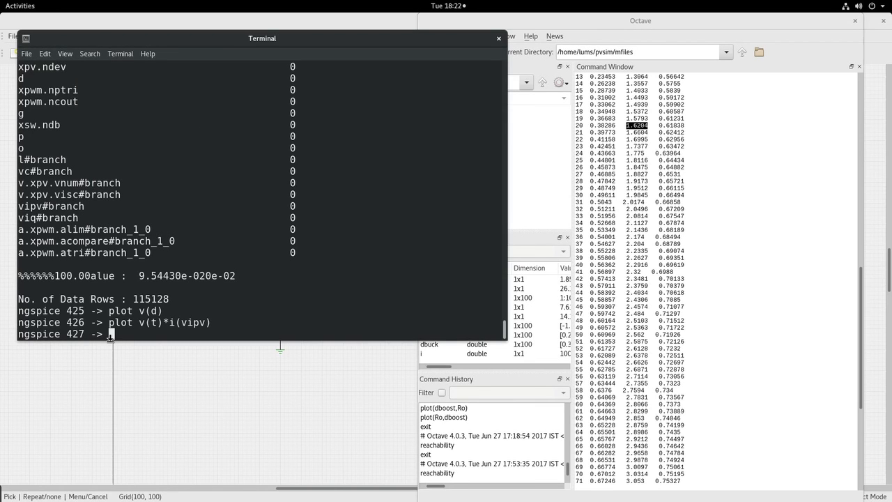
scroll(625, 127, up, 5)
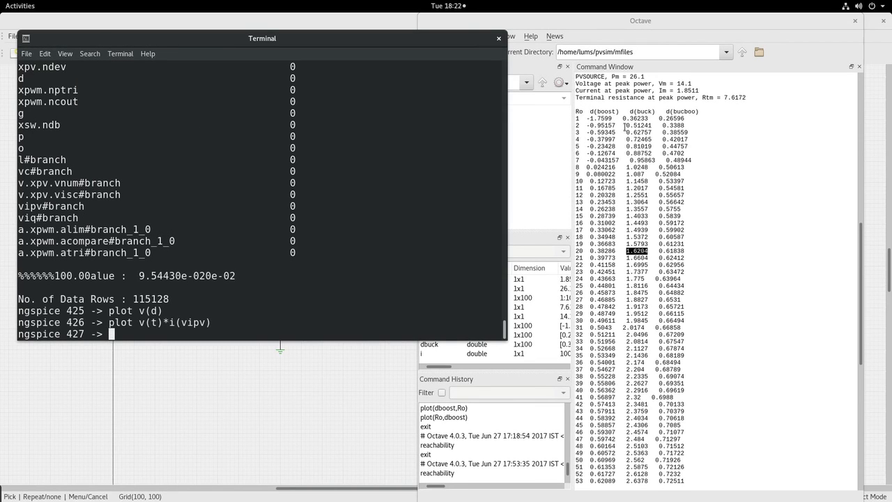
- Mark row 2's buck duty ratio 0.51241 in Octave's table
drag(581, 126, 576, 127)
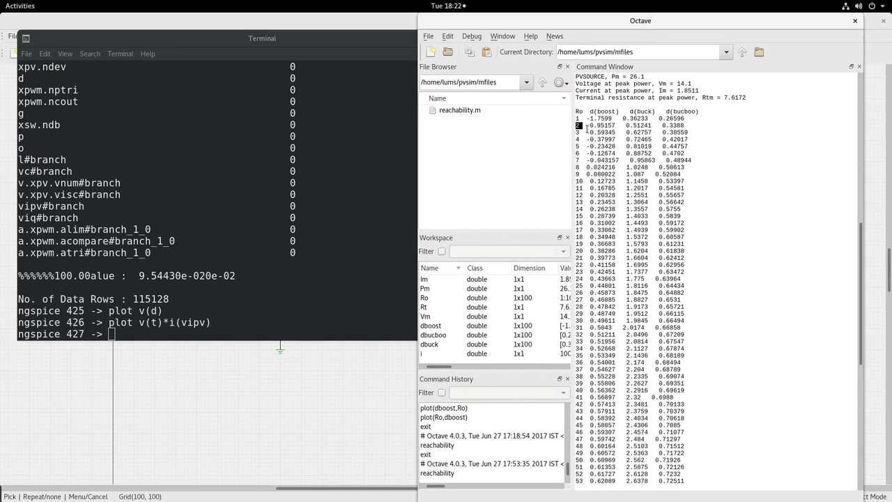
click(626, 125)
drag(625, 125, 653, 126)
- Alter the load resistor Ro to 2 and rerun the simulation
click(147, 332)
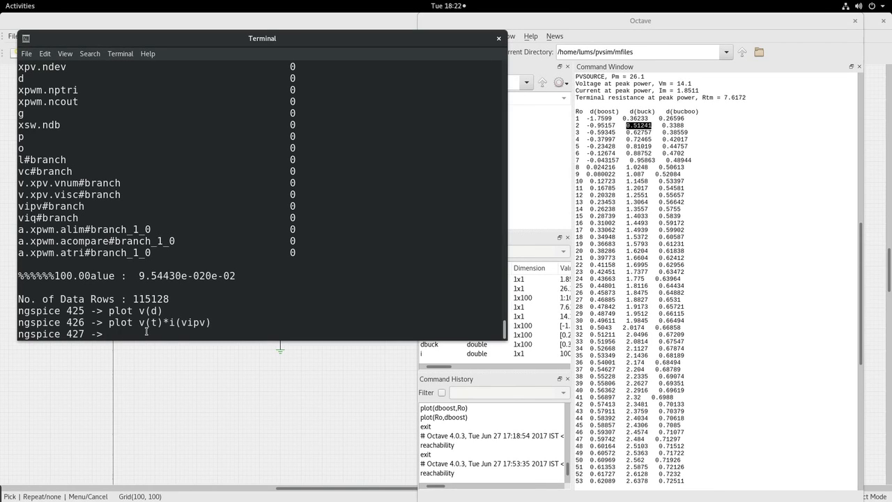
text(alter ro 2)
key(Return)
text(run)
key(Return)
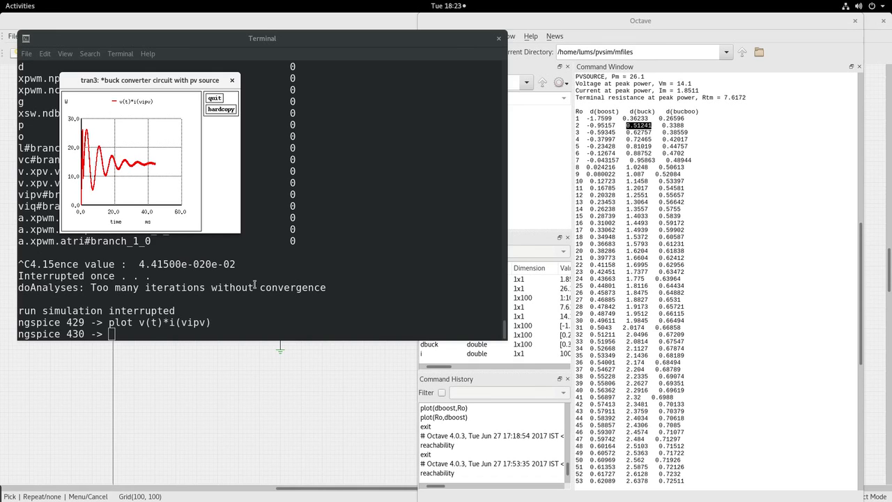
- Close the old plot, set vc to 0, rerun, and plot the PV power v(t)*i(vipv)
click(214, 98)
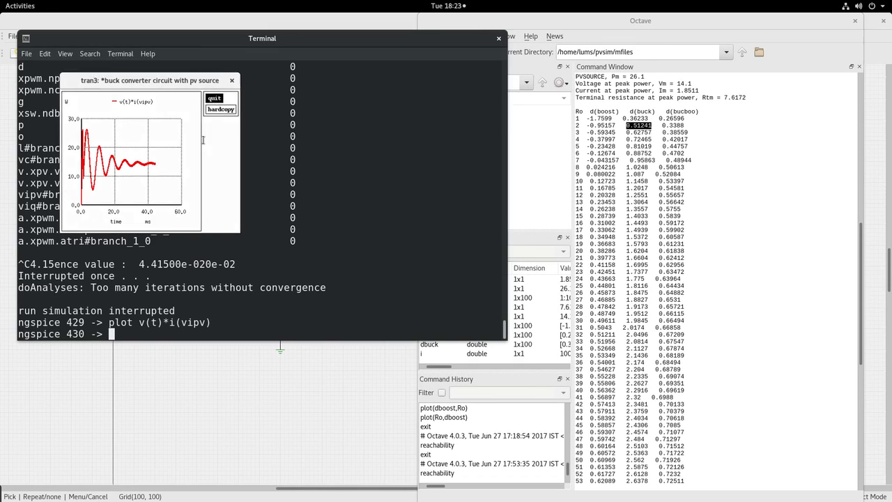
text(alter )
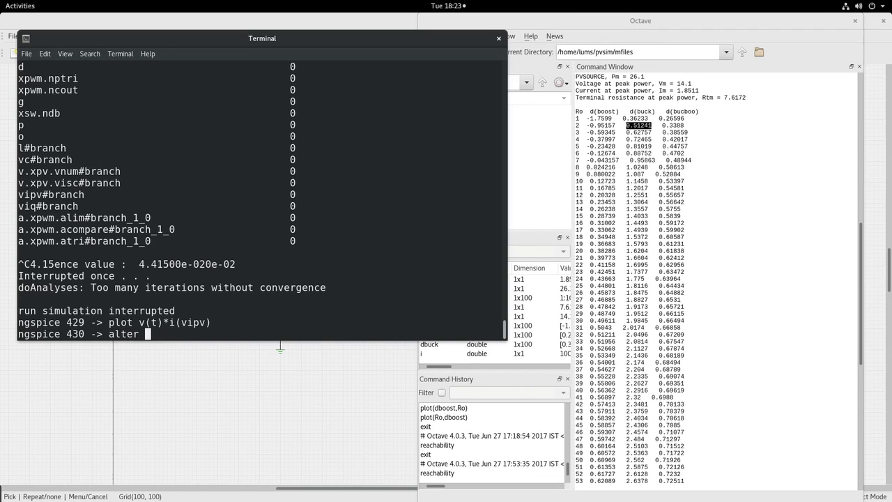
text(vc 0)
key(Return)
text(run)
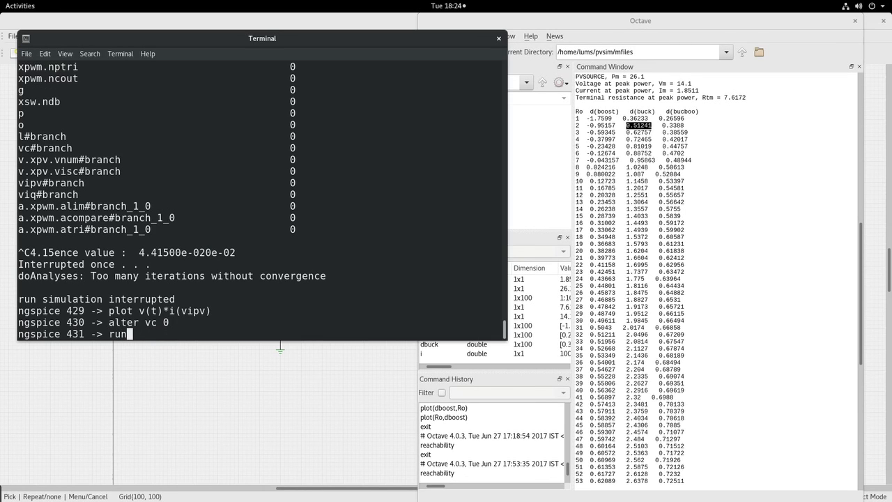
key(Return)
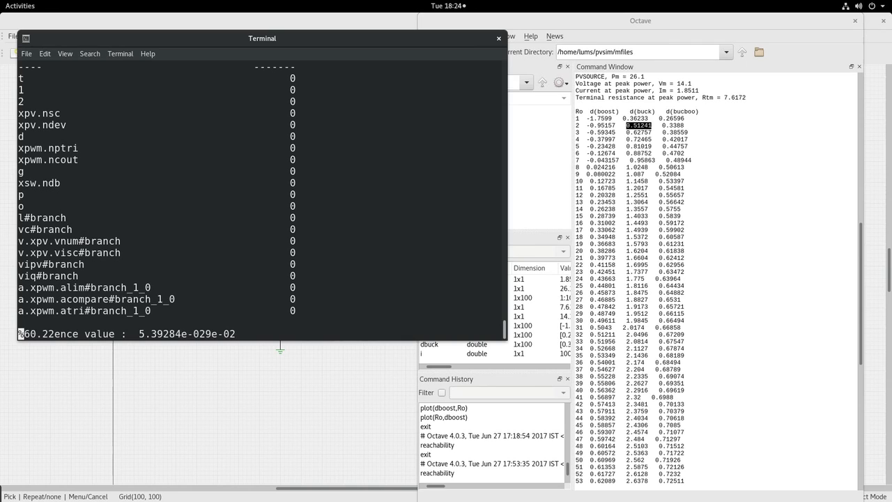
key(Up)
key(Up)
key(Up)
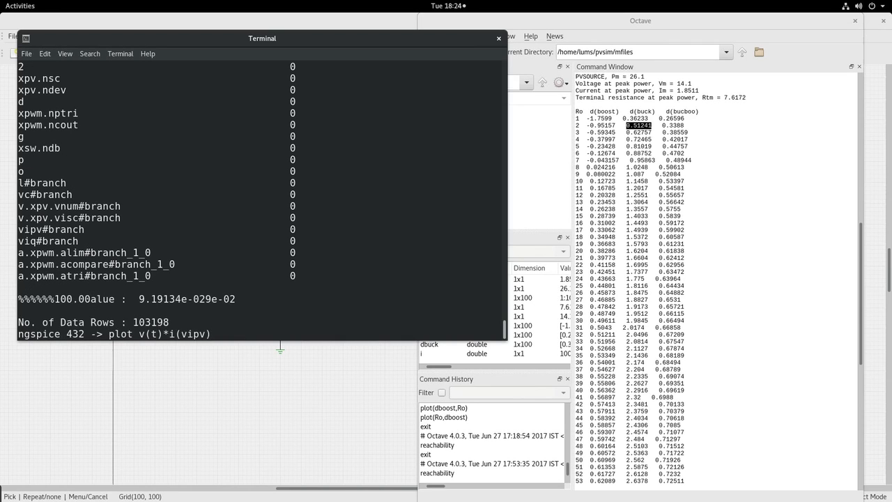
key(Return)
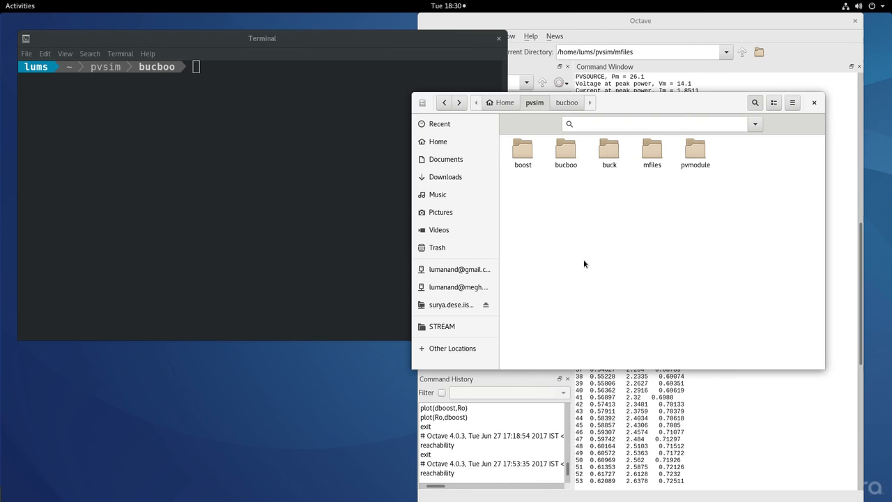
- Open bucboo.sch from the bucboo folder in gschem, dismiss the status messages, and maximize it
double_click(566, 156)
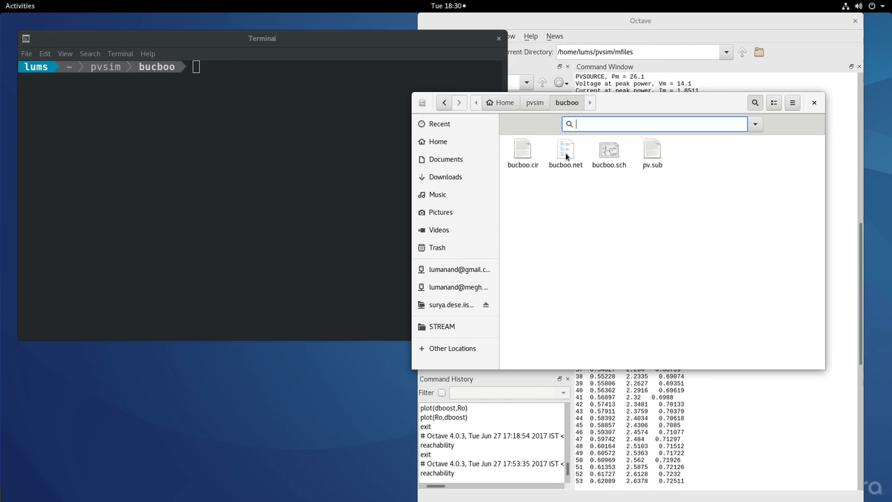
double_click(608, 149)
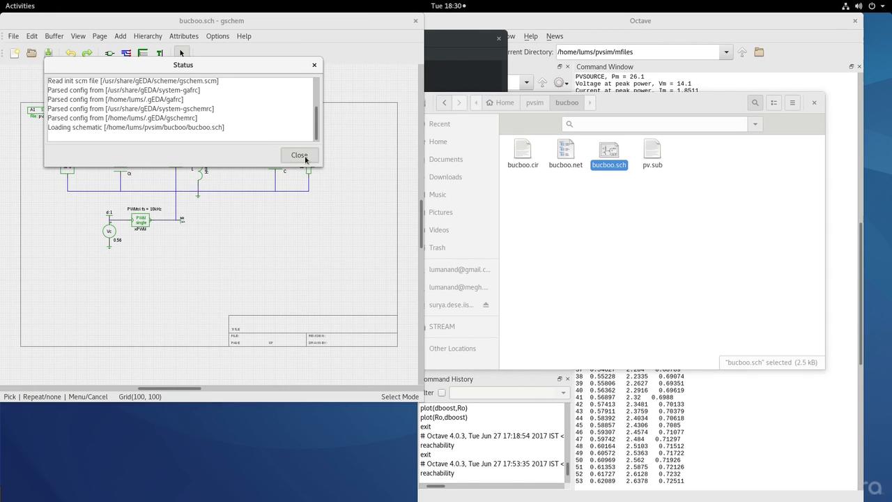
click(302, 156)
double_click(292, 23)
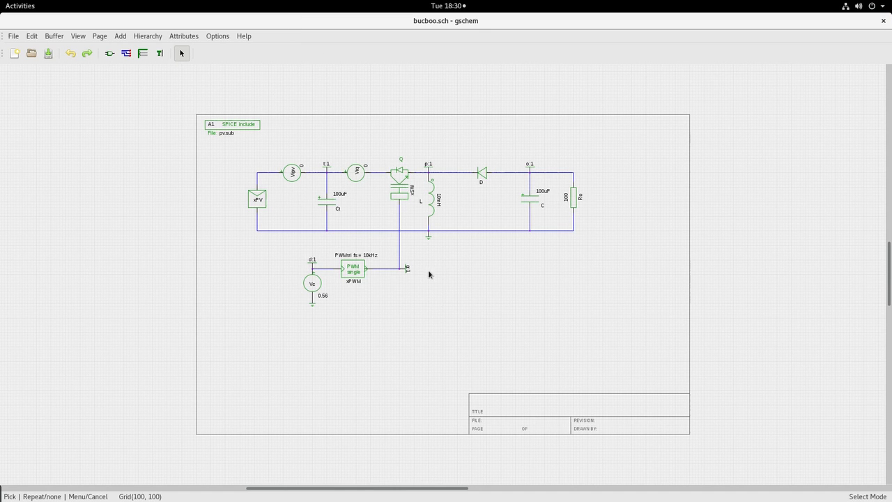
- Zoom the canvas so the whole circuit, from the SPICE include box to Vc, fills the window
scroll(427, 270, up, 3)
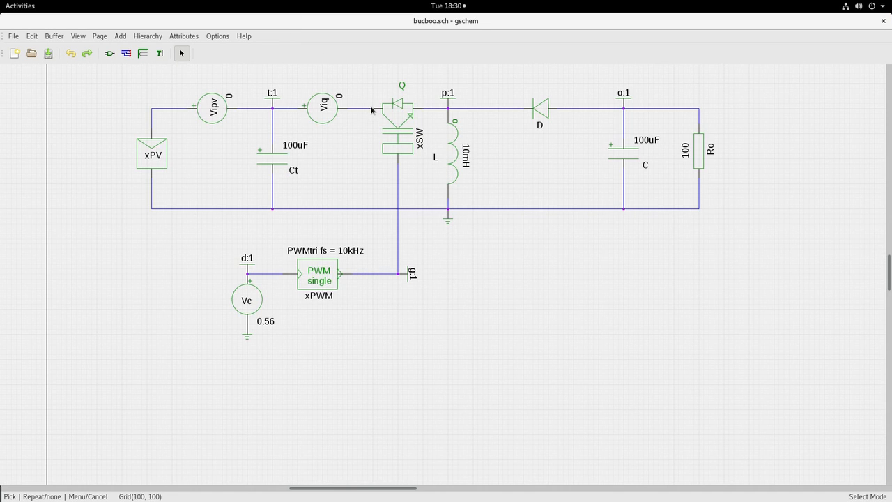
scroll(372, 109, up, 1)
scroll(542, 354, down, 1)
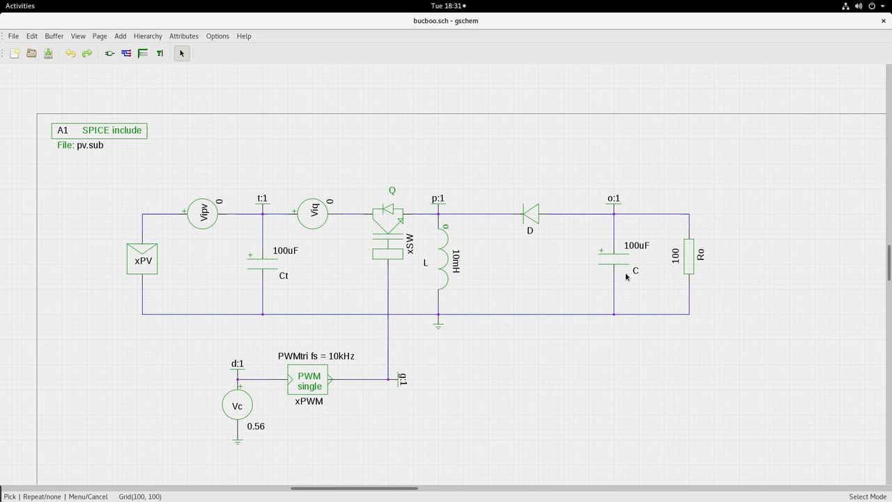
click(157, 247)
double_click(157, 247)
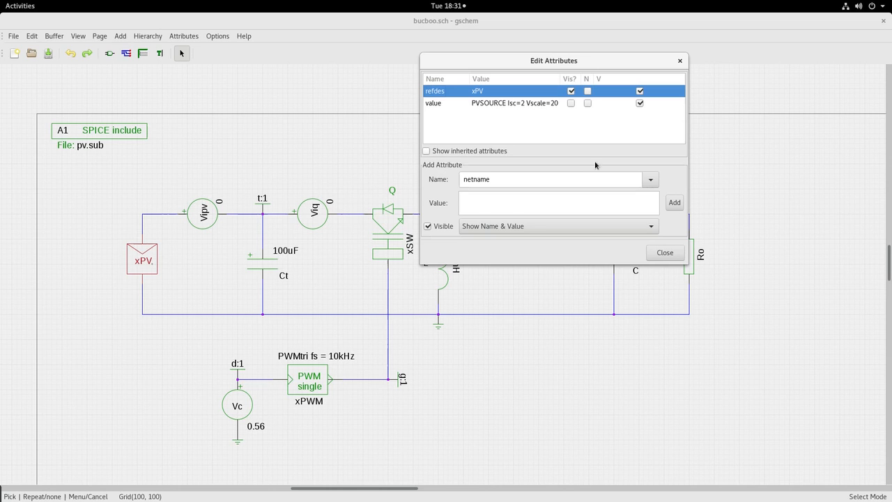
click(662, 254)
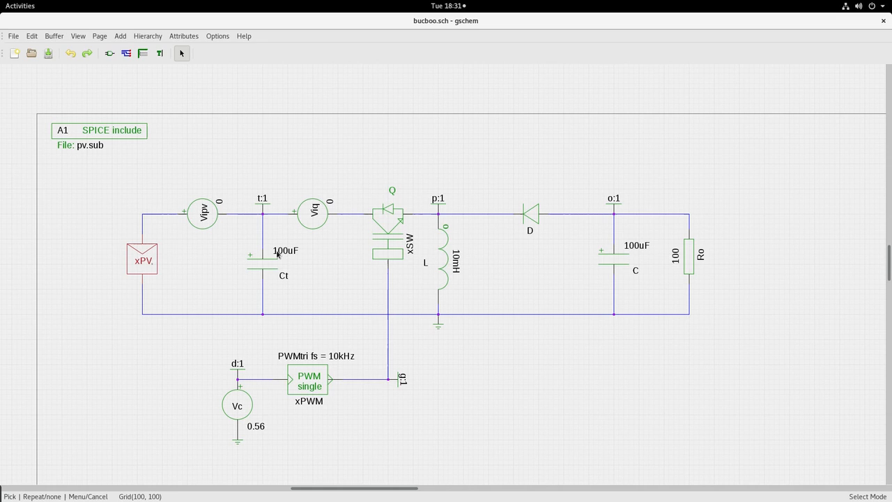
click(310, 381)
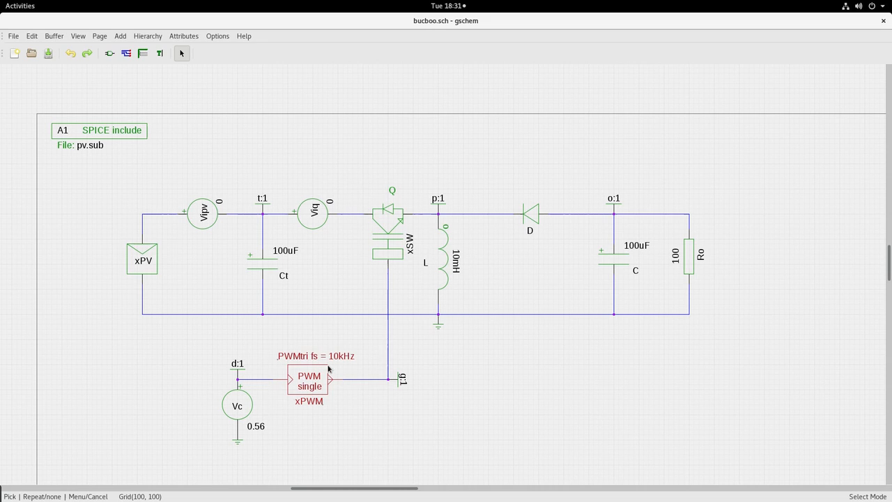
- Deselect the PWM block and bring up Octave's bucboo duty-ratio table
click(356, 412)
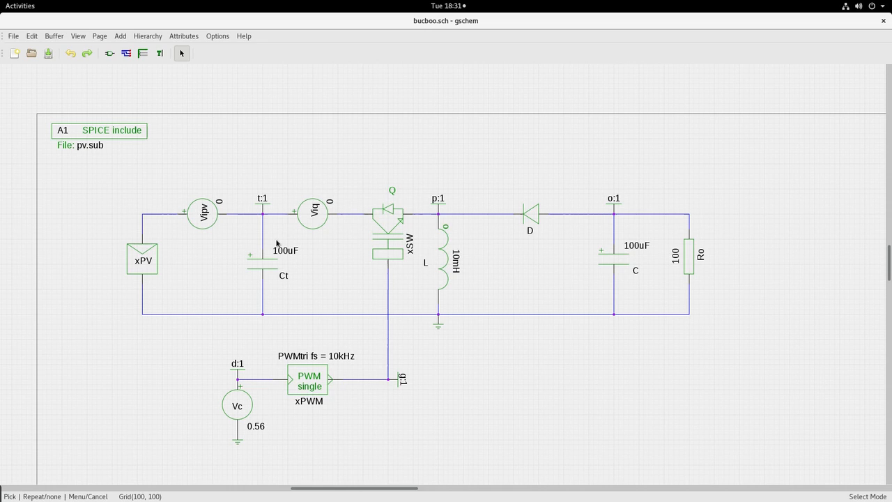
key(alt+Tab)
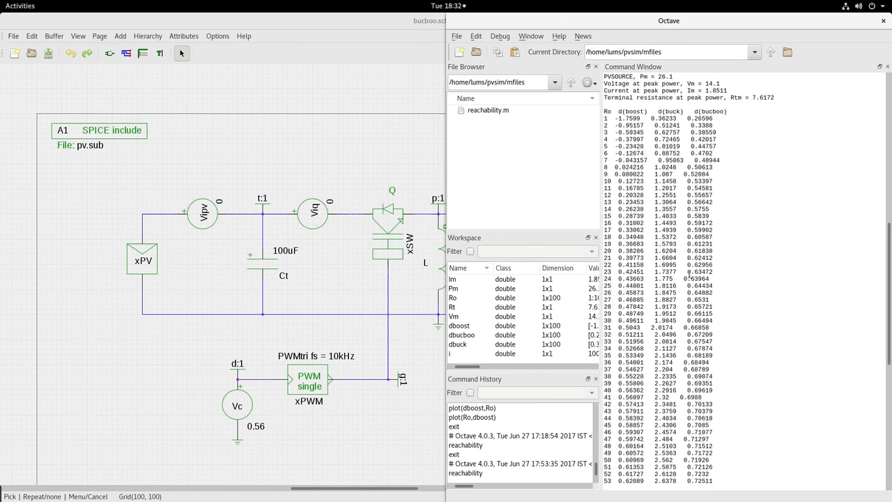
- Find the 100 Ω load row in Octave, highlight its buck-boost duty ratio 0.7837, then return to bucboo.sch
scroll(689, 272, down, 4)
scroll(688, 284, down, 12)
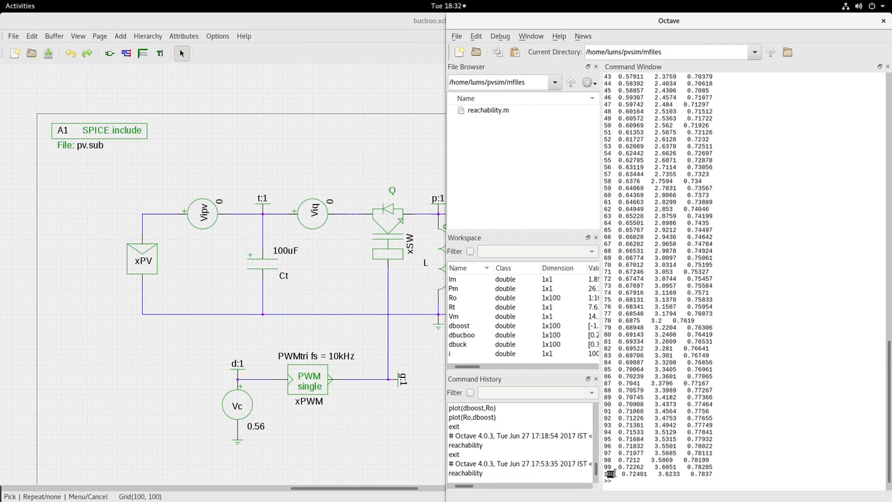
click(603, 474)
double_click(604, 474)
drag(690, 474, 714, 474)
click(718, 473)
click(308, 138)
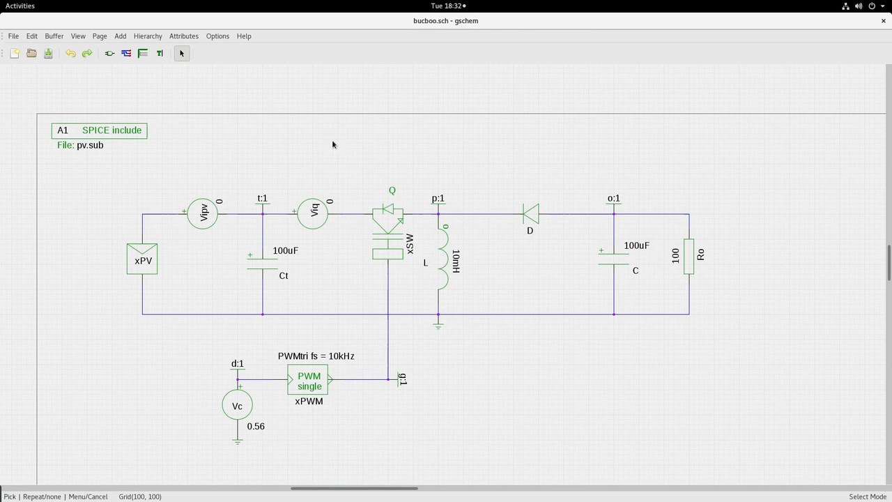
click(391, 233)
click(310, 384)
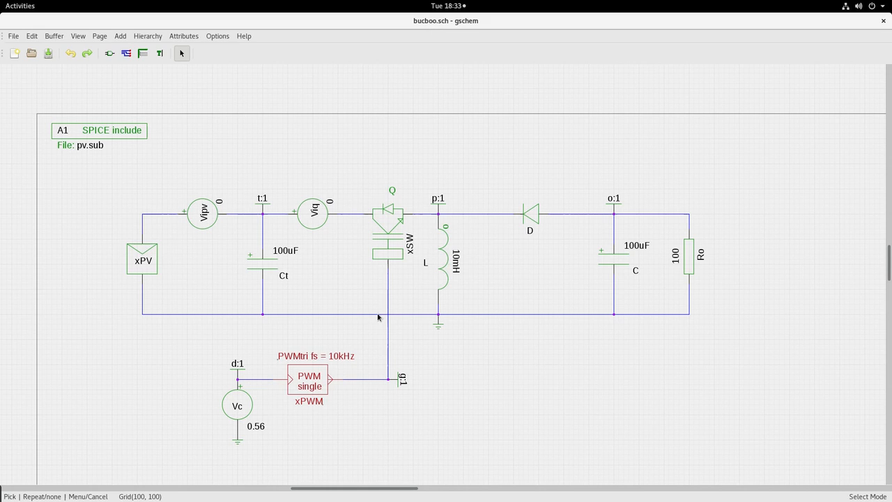
- Regenerate bucboo.net from bucboo.sch with gnetlist -g spice-sdb, then clear the recalled command
click(466, 380)
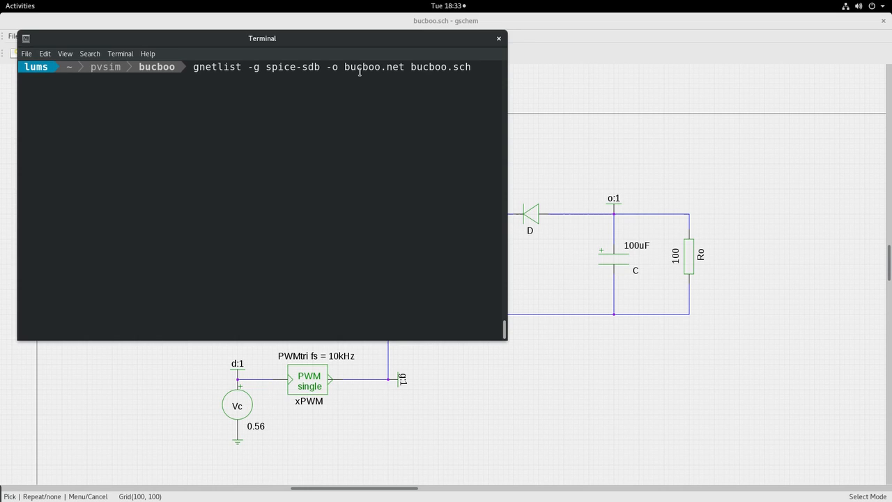
key(Return)
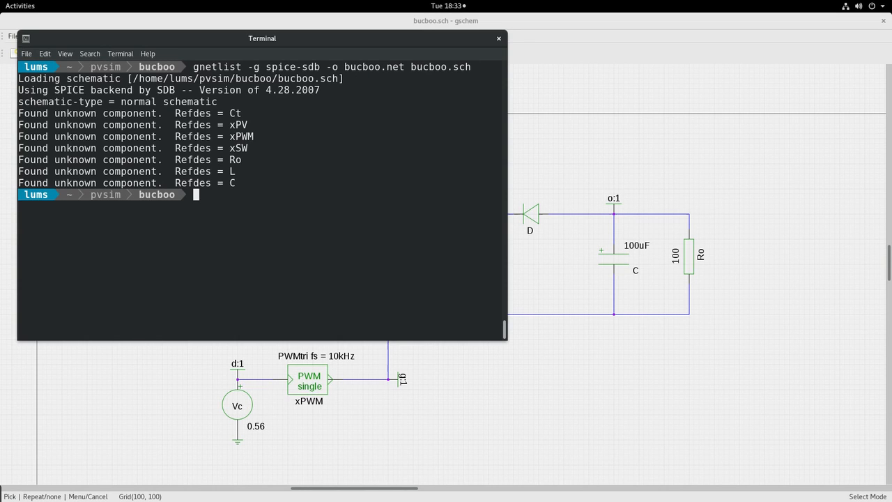
key(Up)
key(BackSpace)
key(BackSpace)
key(BackSpace)
key(BackSpace)
key(BackSpace)
key(BackSpace)
key(BackSpace)
key(BackSpace)
key(BackSpace)
key(BackSpace)
key(BackSpace)
key(BackSpace)
key(BackSpace)
key(BackSpace)
key(BackSpace)
key(BackSpace)
key(BackSpace)
key(BackSpace)
key(BackSpace)
key(BackSpace)
key(BackSpace)
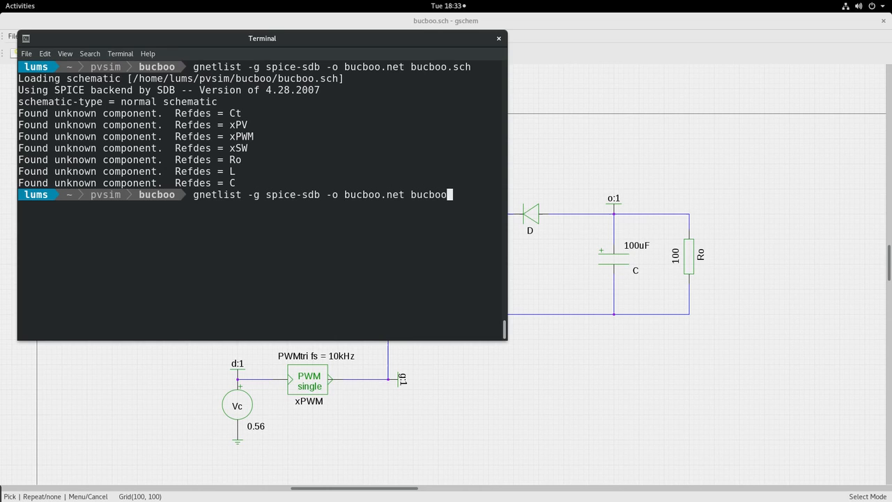
key(BackSpace)
key(BackSpace)
key(BackSpace)
key(BackSpace)
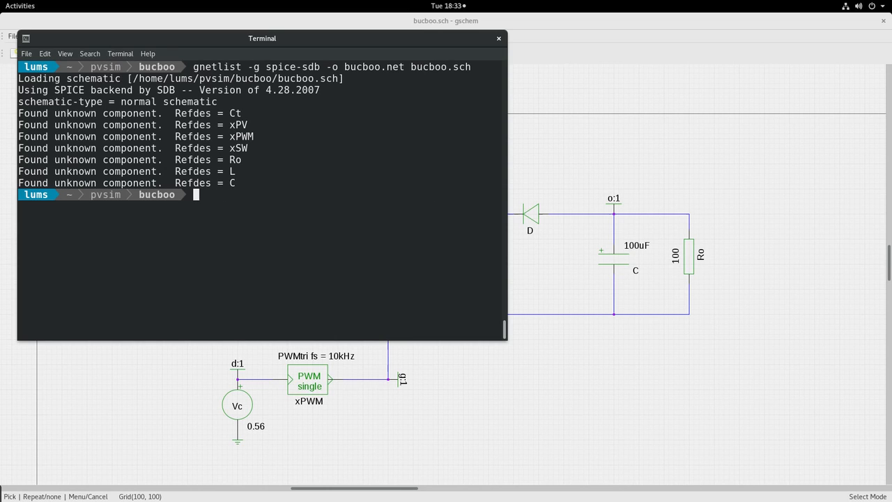
- Simulate bucboo.cir in ngspice and plot the PV power v(t)*i(vipv)
text(ngspice bucboo.cir)
key(Return)
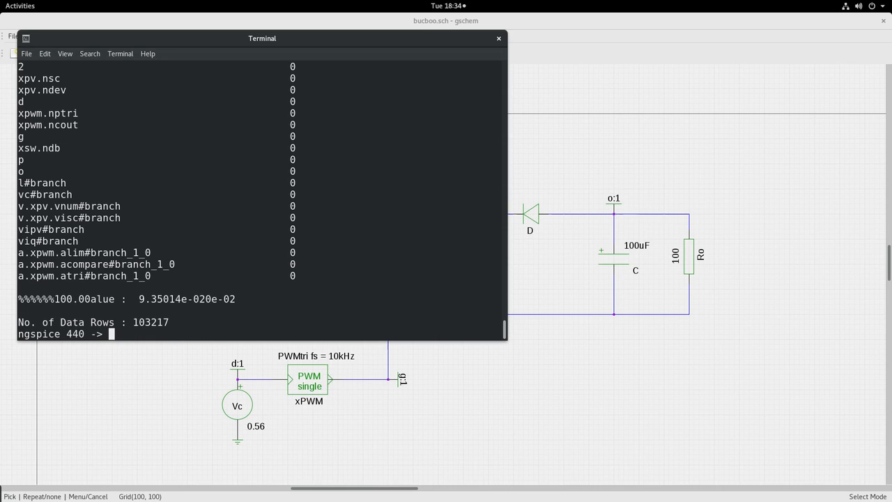
text(plot v(t)*i(vipv))
key(Return)
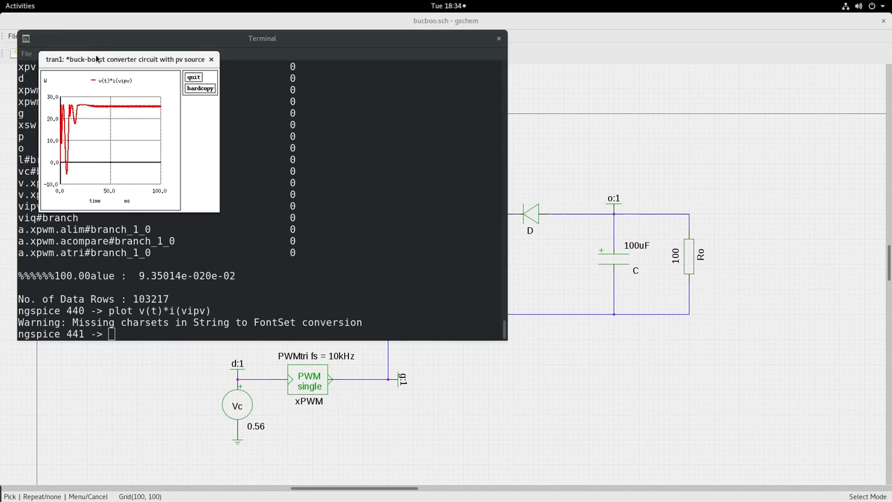
- Maximize the PV power plot and zoom into the 56.4–57.0 ms ripple between about 25.2 and 26 W
double_click(98, 58)
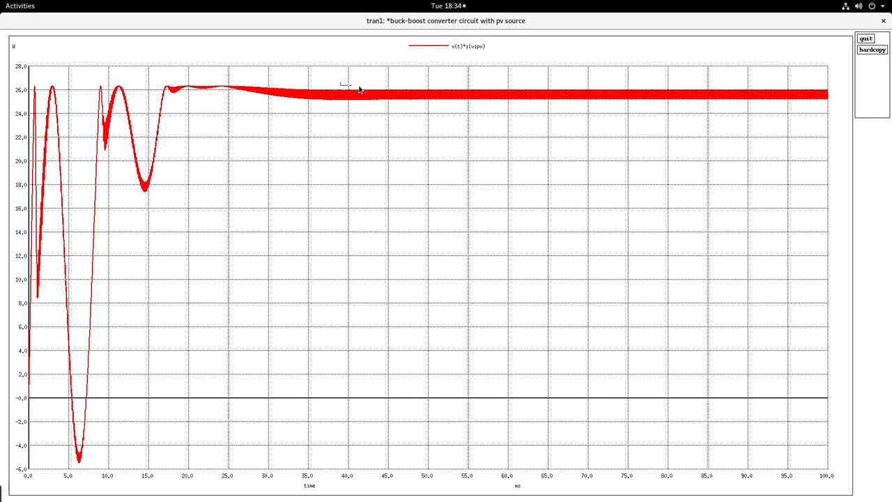
drag(374, 88, 642, 105)
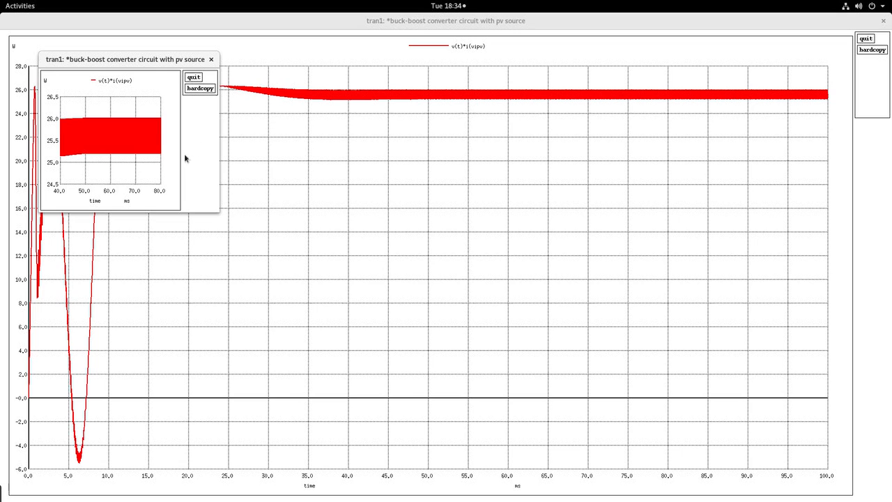
drag(100, 119, 129, 201)
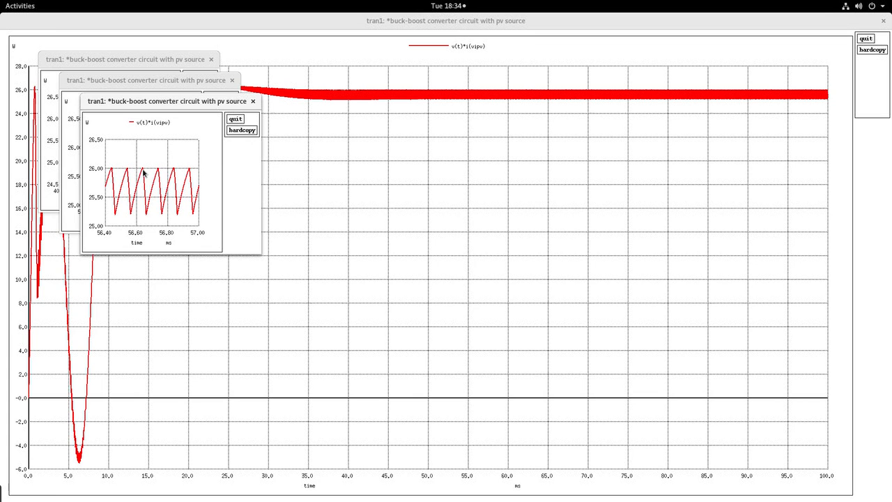
- Briefly bring the schematic forward, then return to the full-size PV power plot and quit it
mouse_move(2, 2)
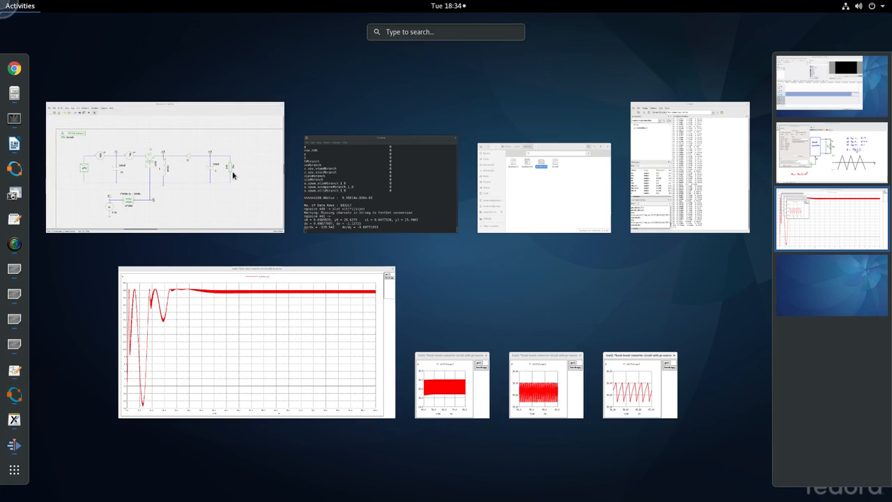
click(177, 174)
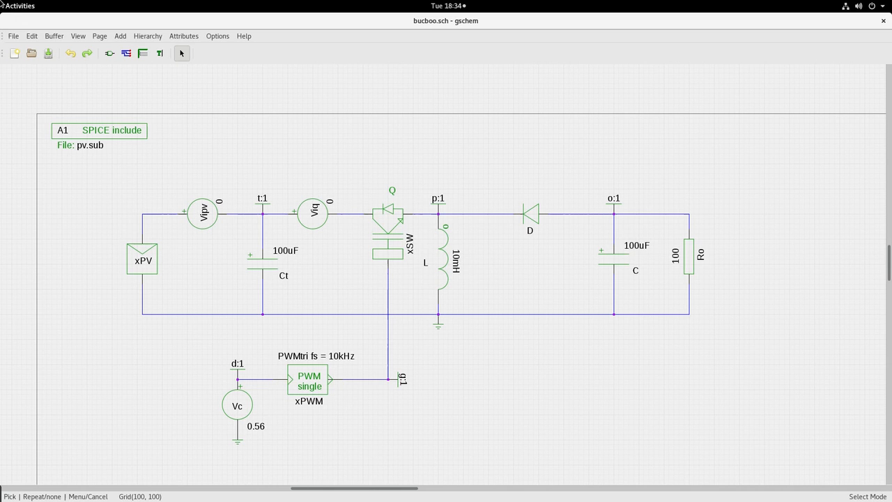
mouse_move(0, 0)
click(223, 339)
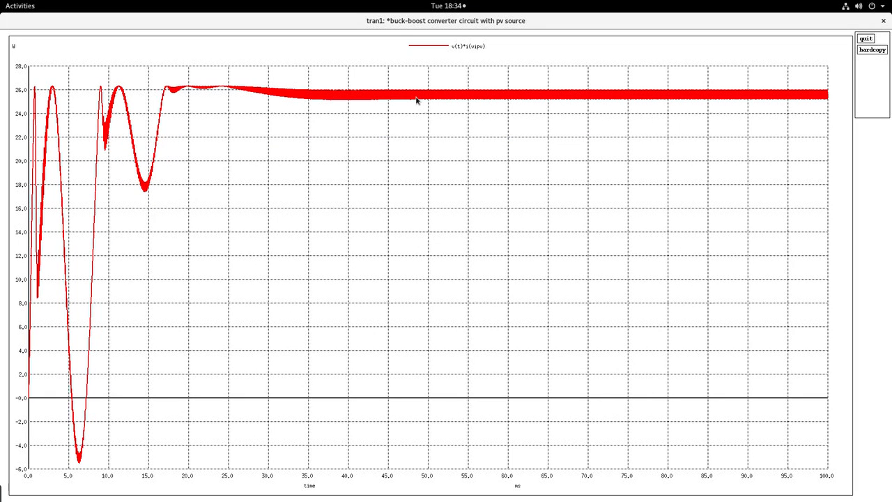
click(865, 38)
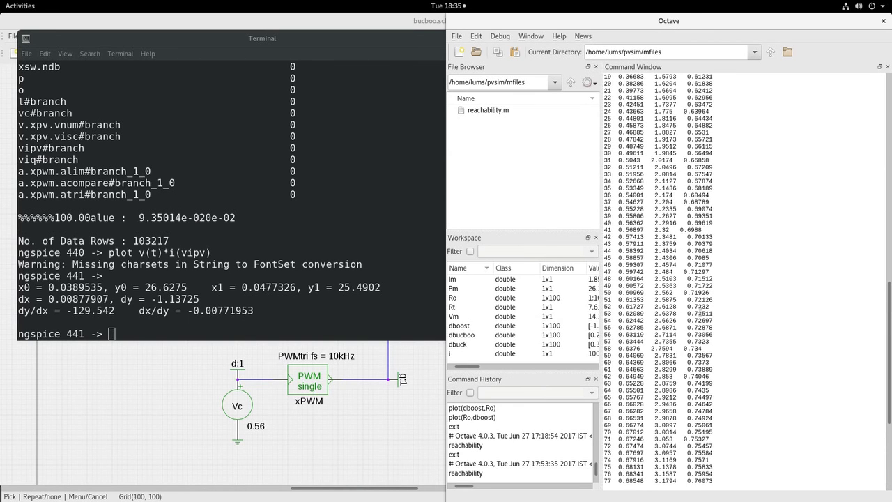
- Scroll Octave's duty-ratio table to its header, highlight row 8 for Ro = 8, then return to the terminal
scroll(700, 314, up, 5)
scroll(703, 296, up, 3)
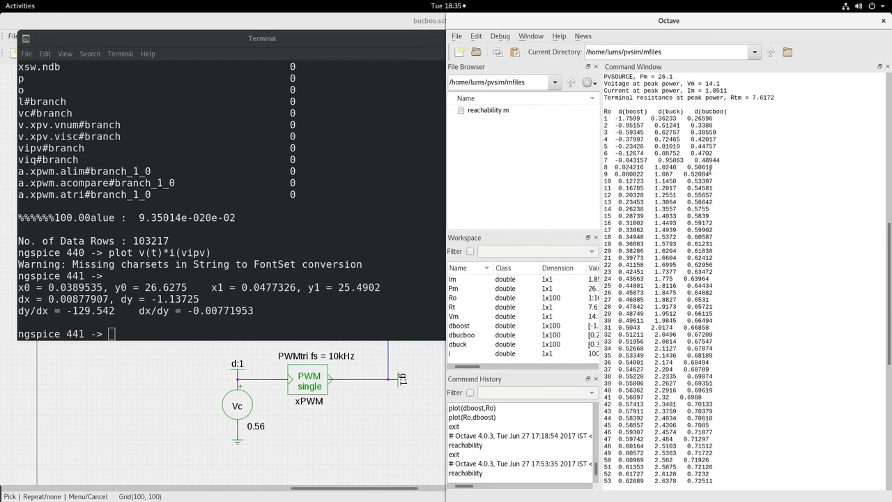
drag(715, 169, 604, 169)
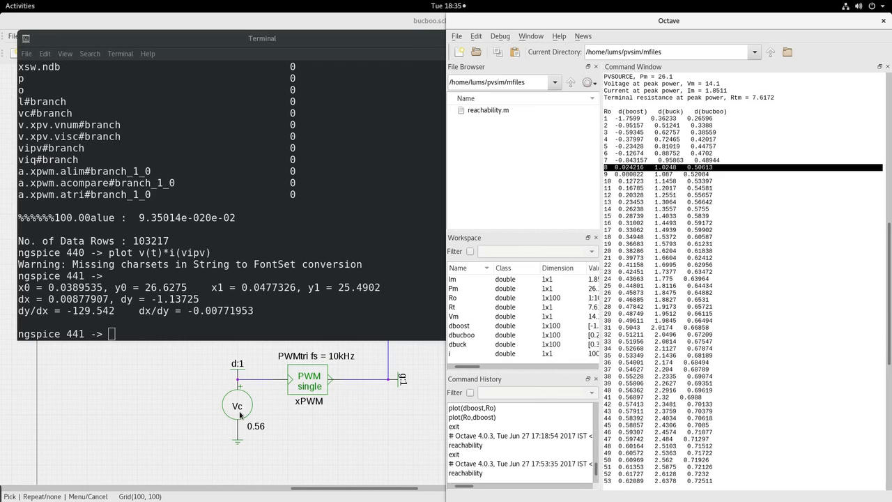
click(123, 333)
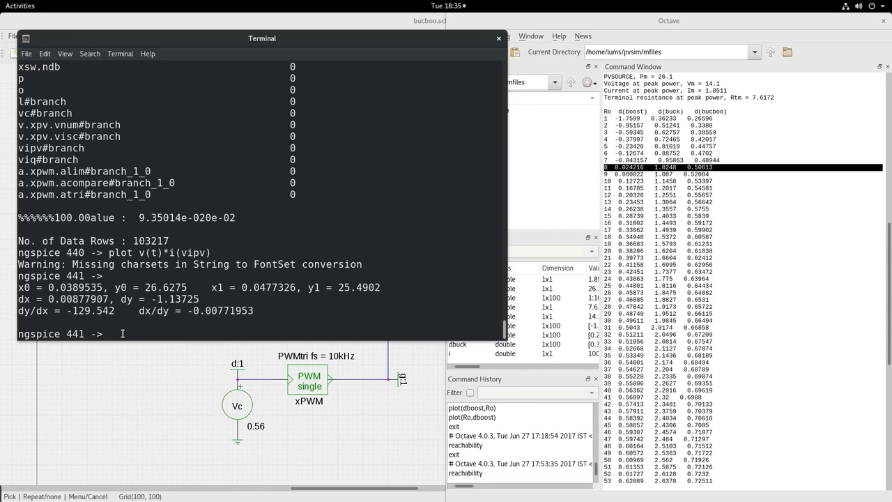
- Set load ro to 8 with 'alter ro 8', rerun, and replot the PV power v(t)*i(vipv)
text(alter ro 8)
key(Return)
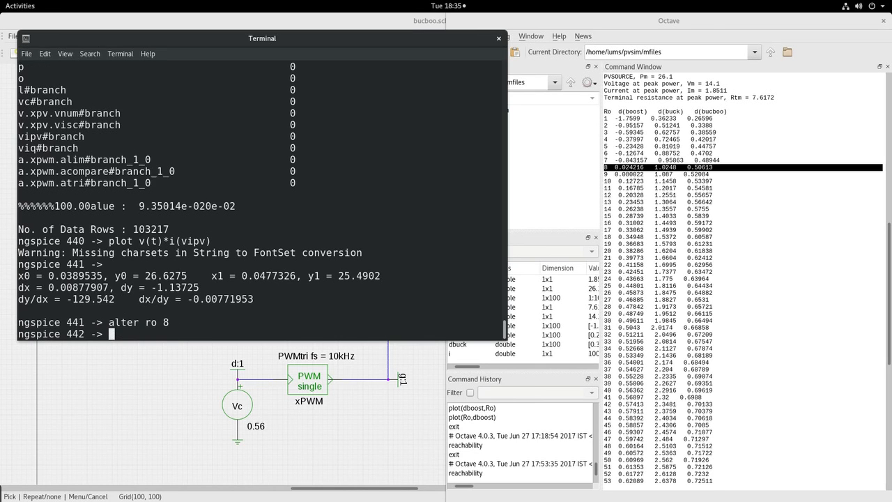
text(run)
key(Return)
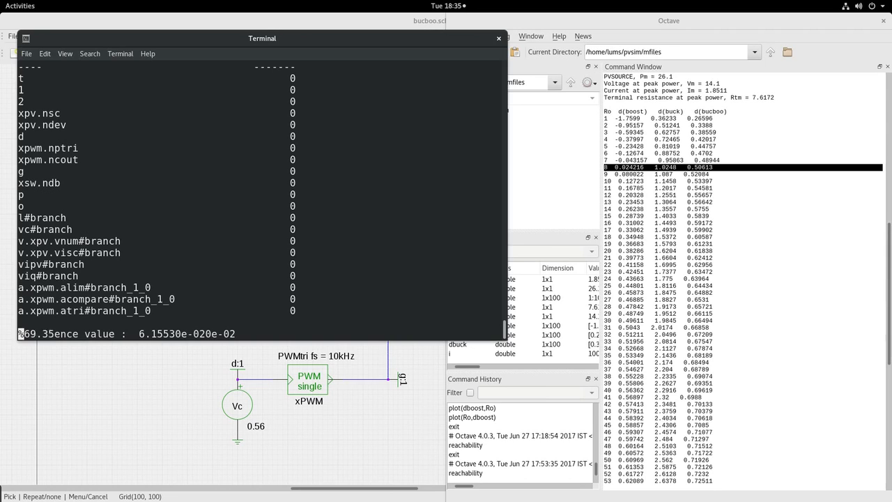
key(Up)
key(Up)
key(Up)
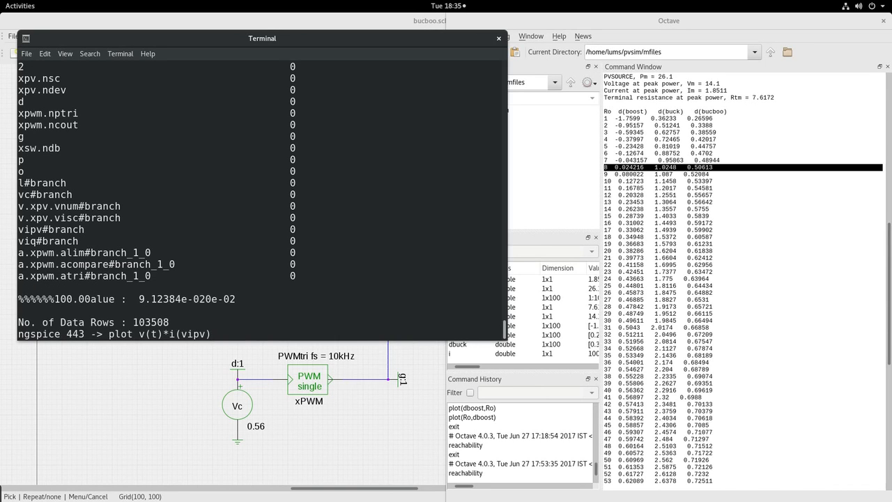
key(Return)
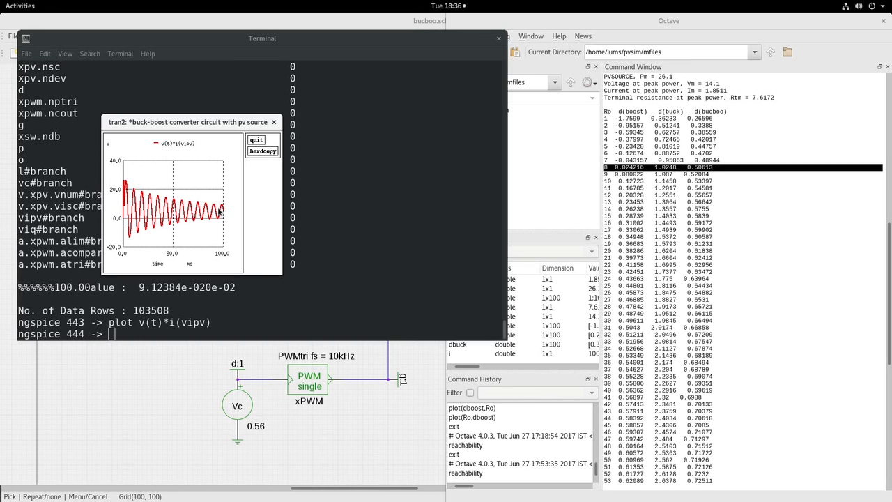
- Close the oscillating power plot, plot v(d) showing a flat line near 560 mV, then close it
click(256, 140)
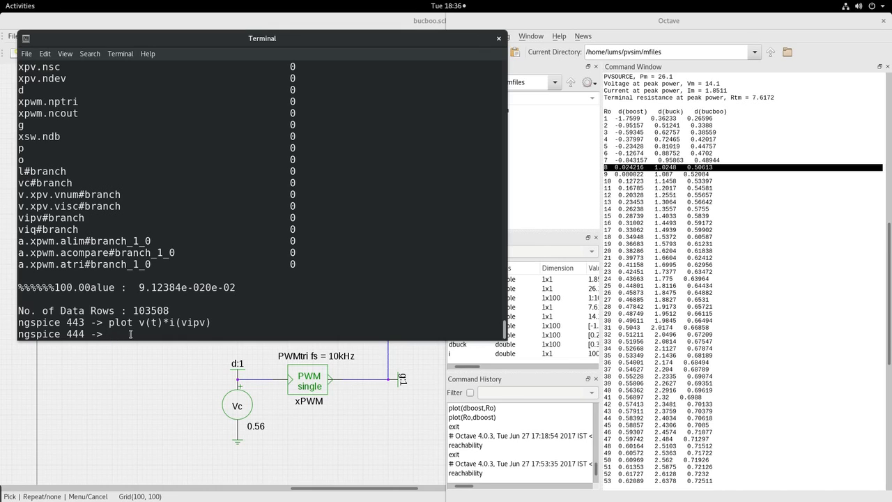
text(plot v(d))
key(Return)
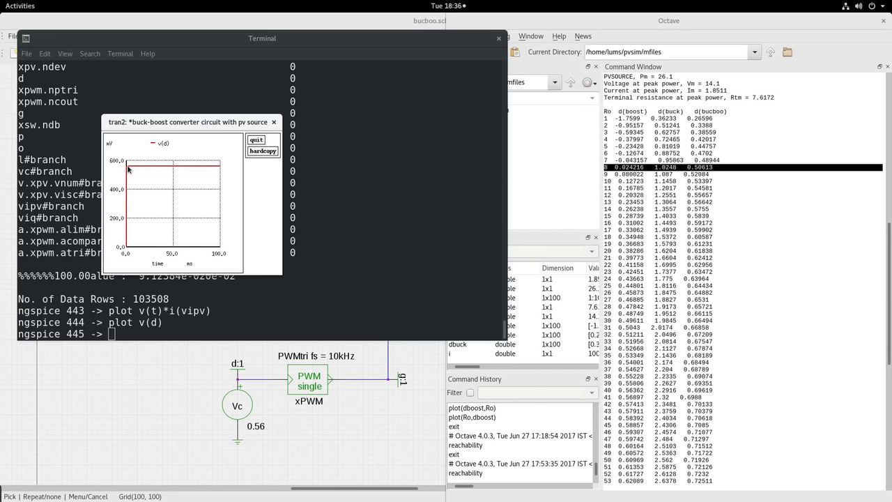
click(258, 142)
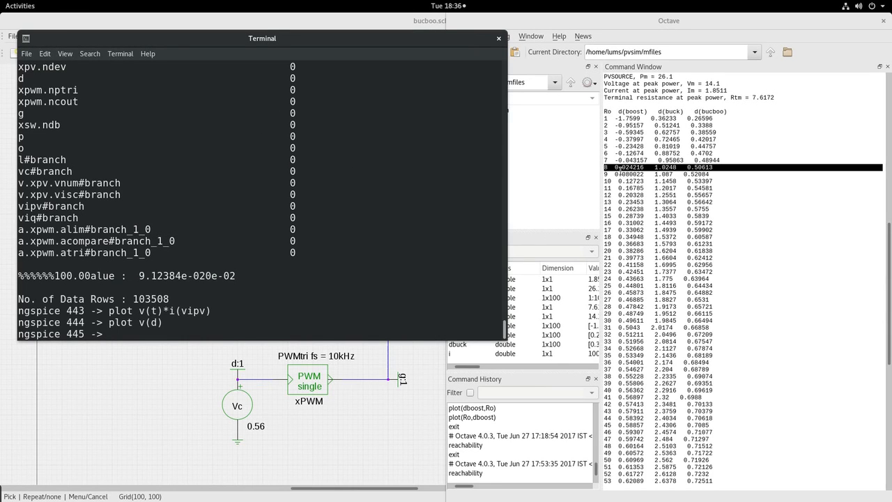
- Take the 0.50613 duty ratio from Octave's row 8, alter vc in ngspice, rerun, and recall the plot command
click(685, 167)
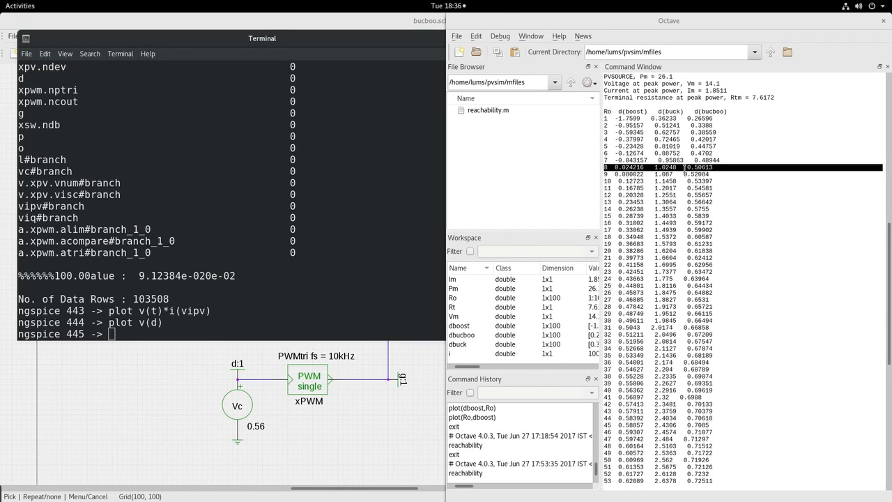
drag(689, 167, 712, 170)
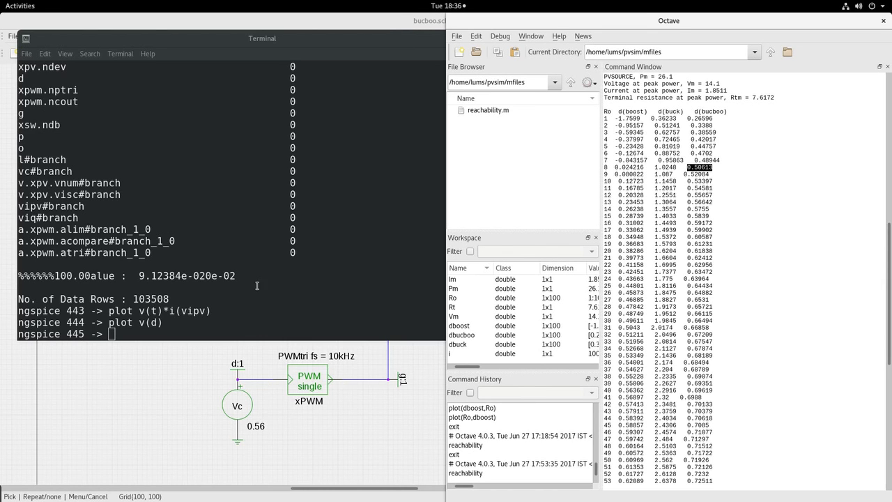
click(135, 330)
text(al)
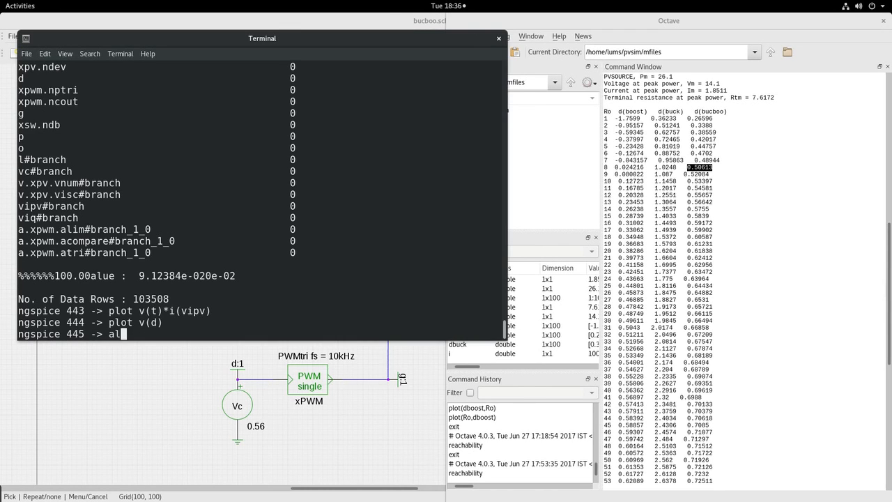
text(ter vc 0)
key(Return)
text(run)
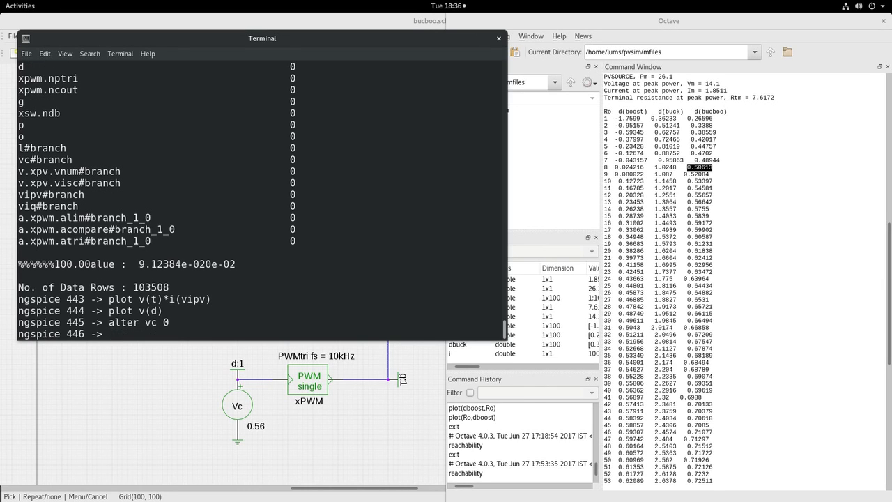
key(Return)
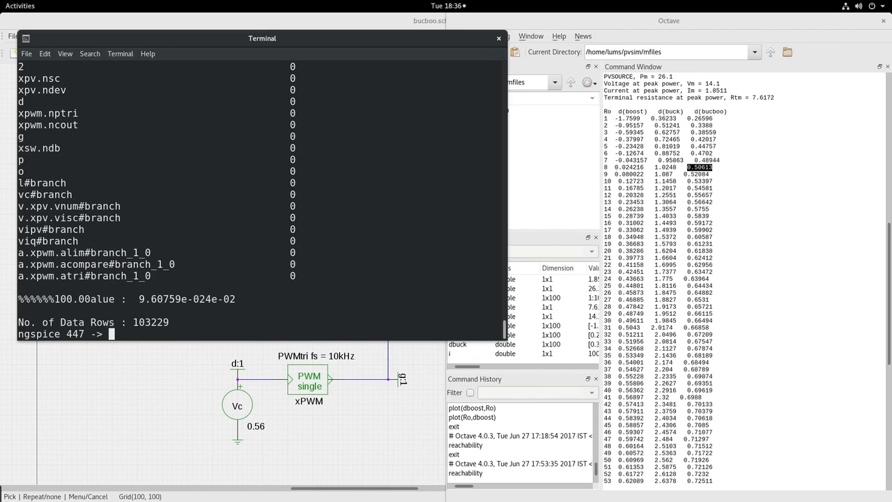
text(run)
key(Up)
key(Up)
key(Up)
- Plot v(t)*i(vipv) for the 0.50613 duty ratio, check that it settles near 25 W, then close the plot
key(Return)
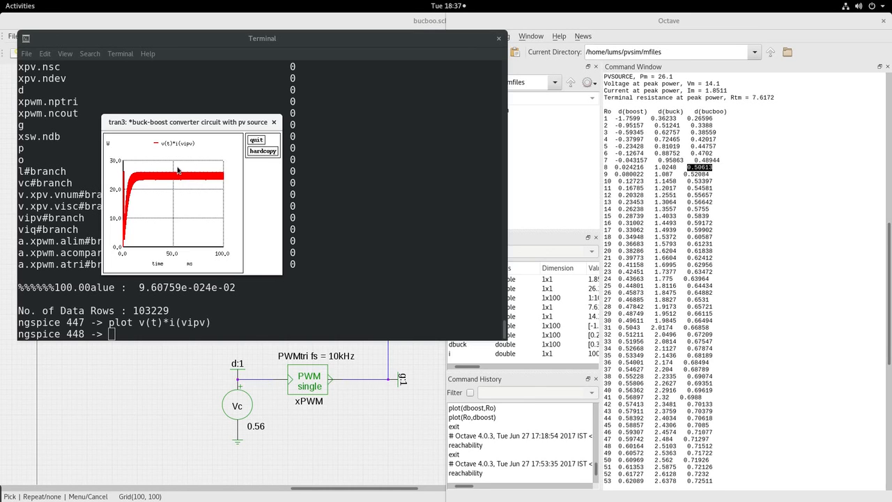
click(255, 140)
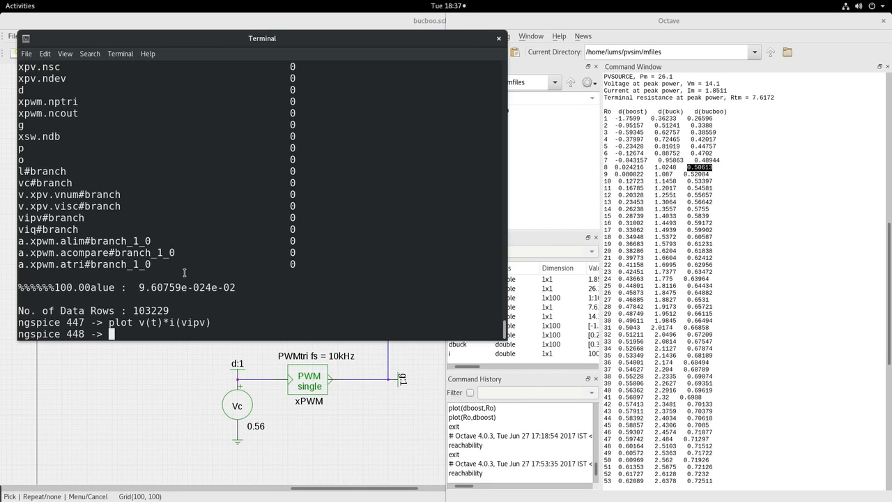
- In the bucboo.sch schematic, check the xPV source's attributes (PVSOURCE Isc=2 Vscale=20) without changing them
click(190, 388)
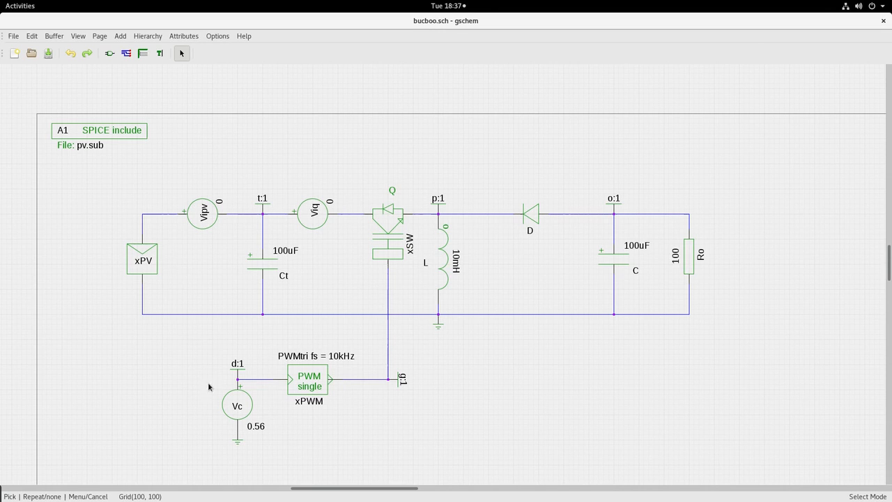
double_click(154, 252)
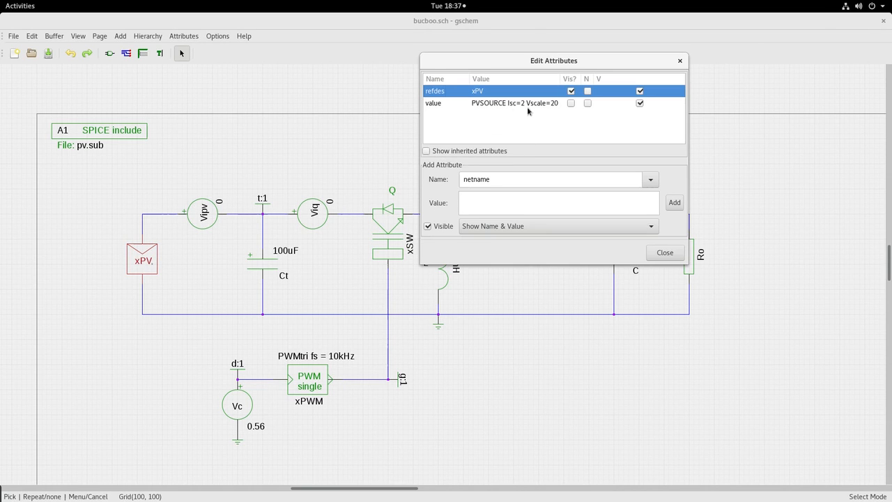
click(509, 404)
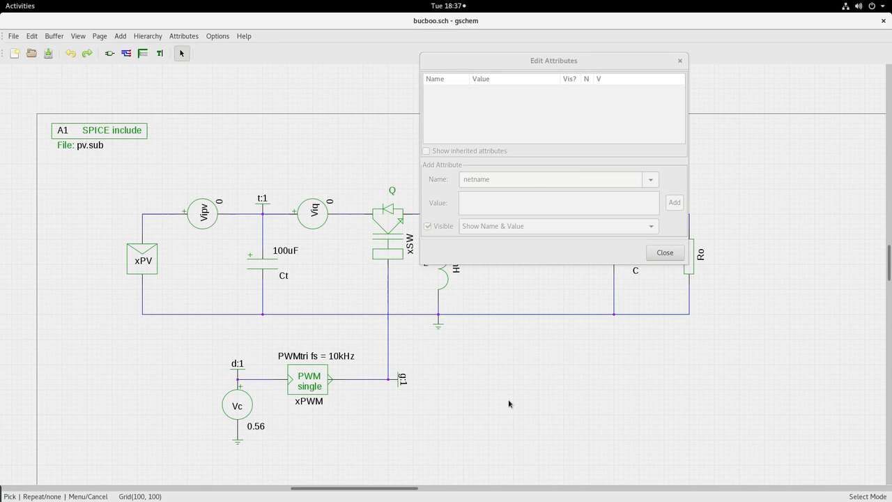
click(662, 253)
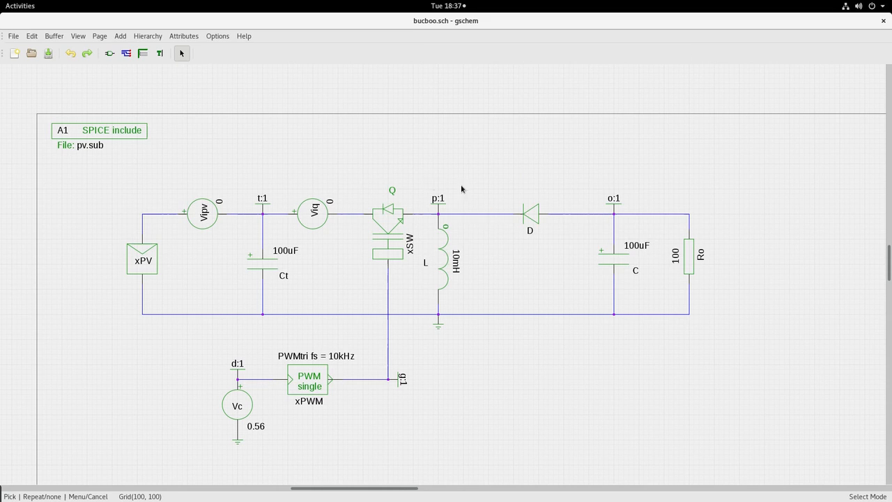